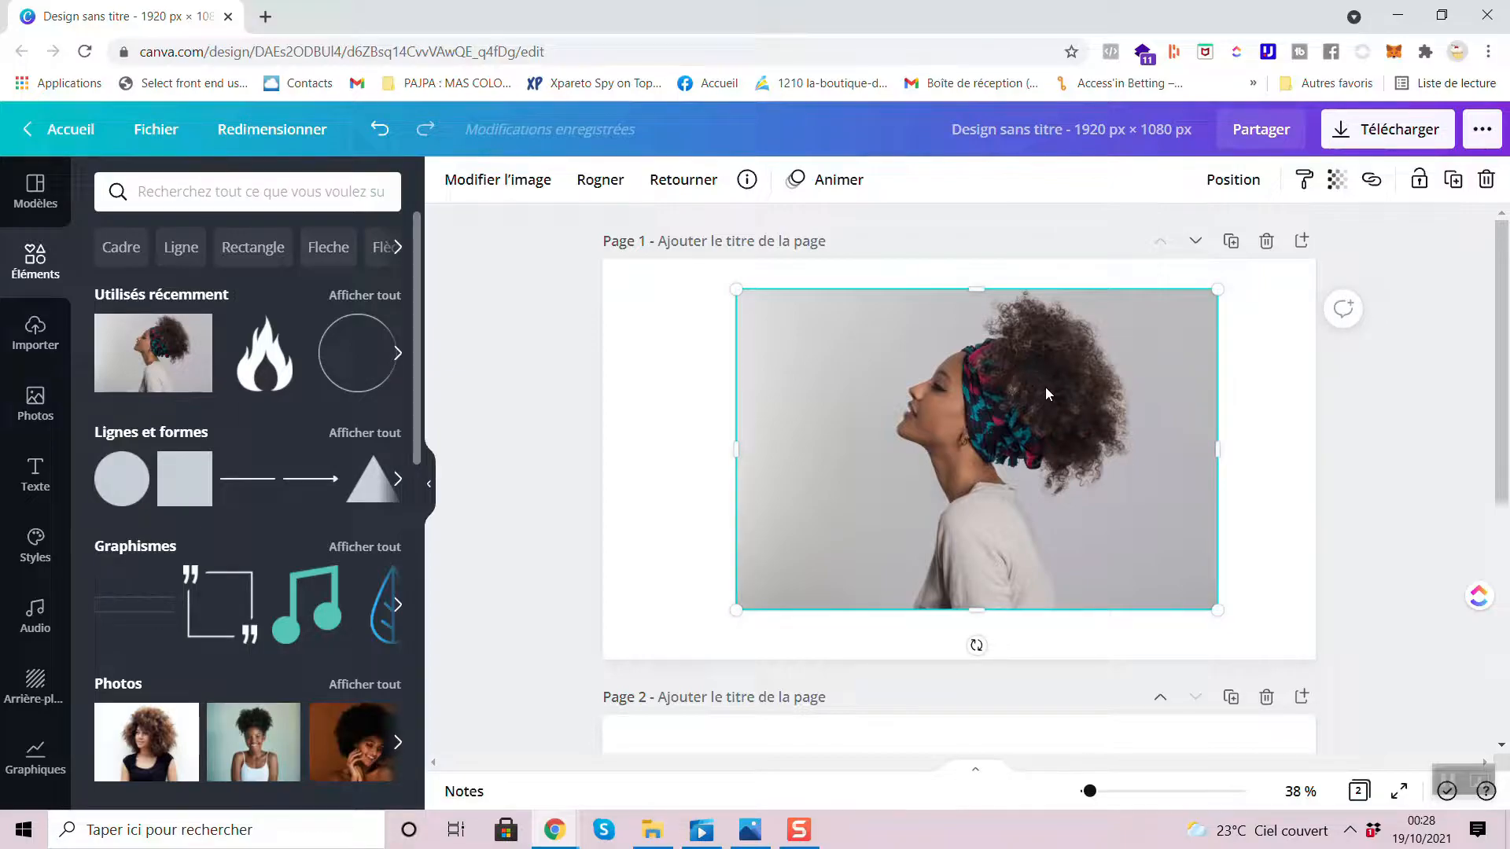
# - Center the portrait photo on page 1 and fill the page background with the red from the first palette
pyautogui.moveTo(963, 383)
pyautogui.mouseDown()
pyautogui.moveTo(890, 414)
pyautogui.moveTo(974, 389)
pyautogui.moveTo(946, 389)
pyautogui.mouseUp()
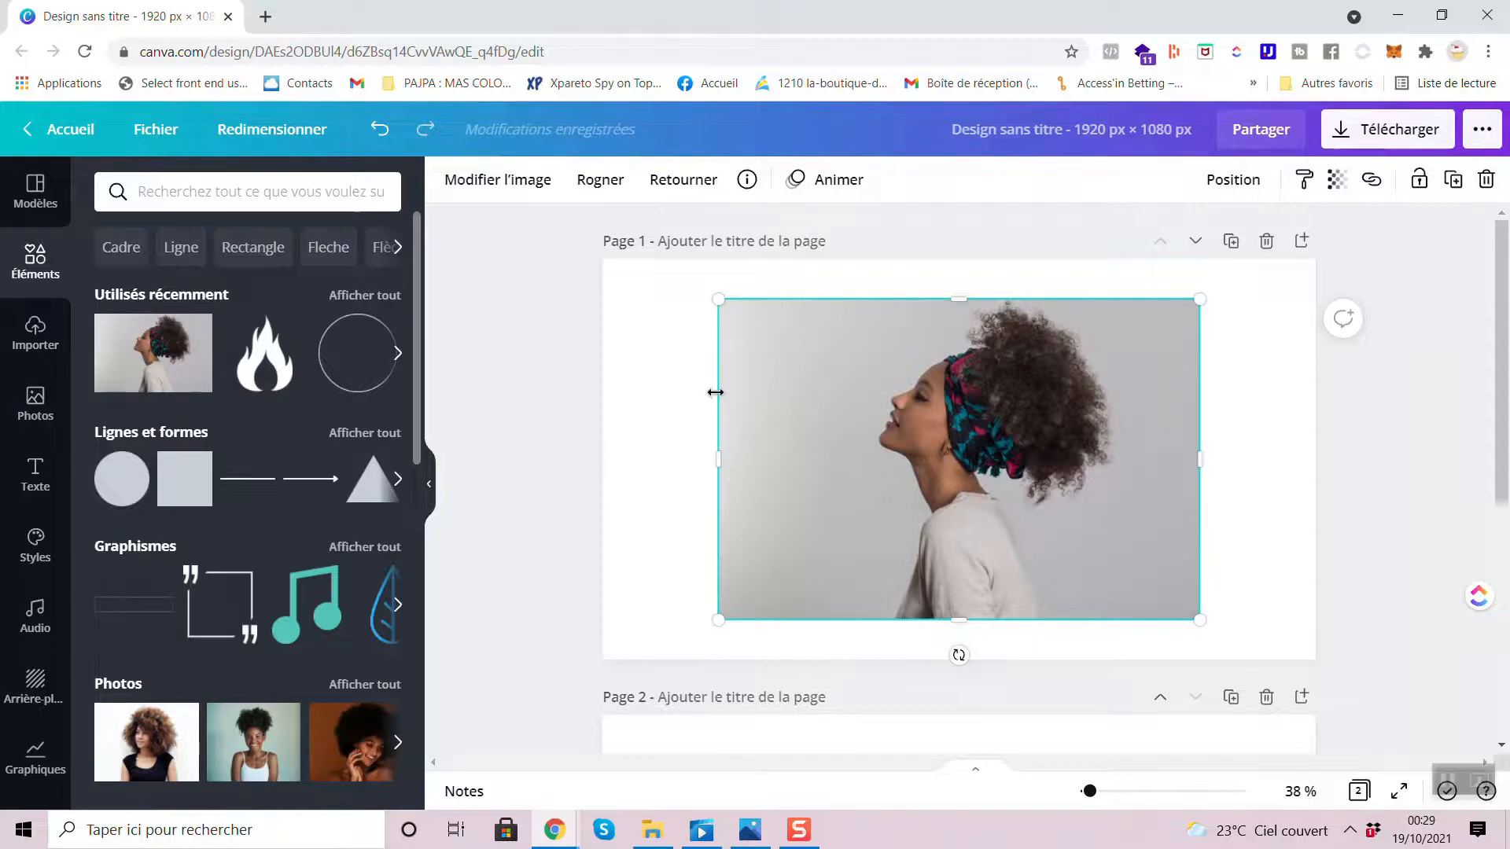
pyautogui.click(633, 376)
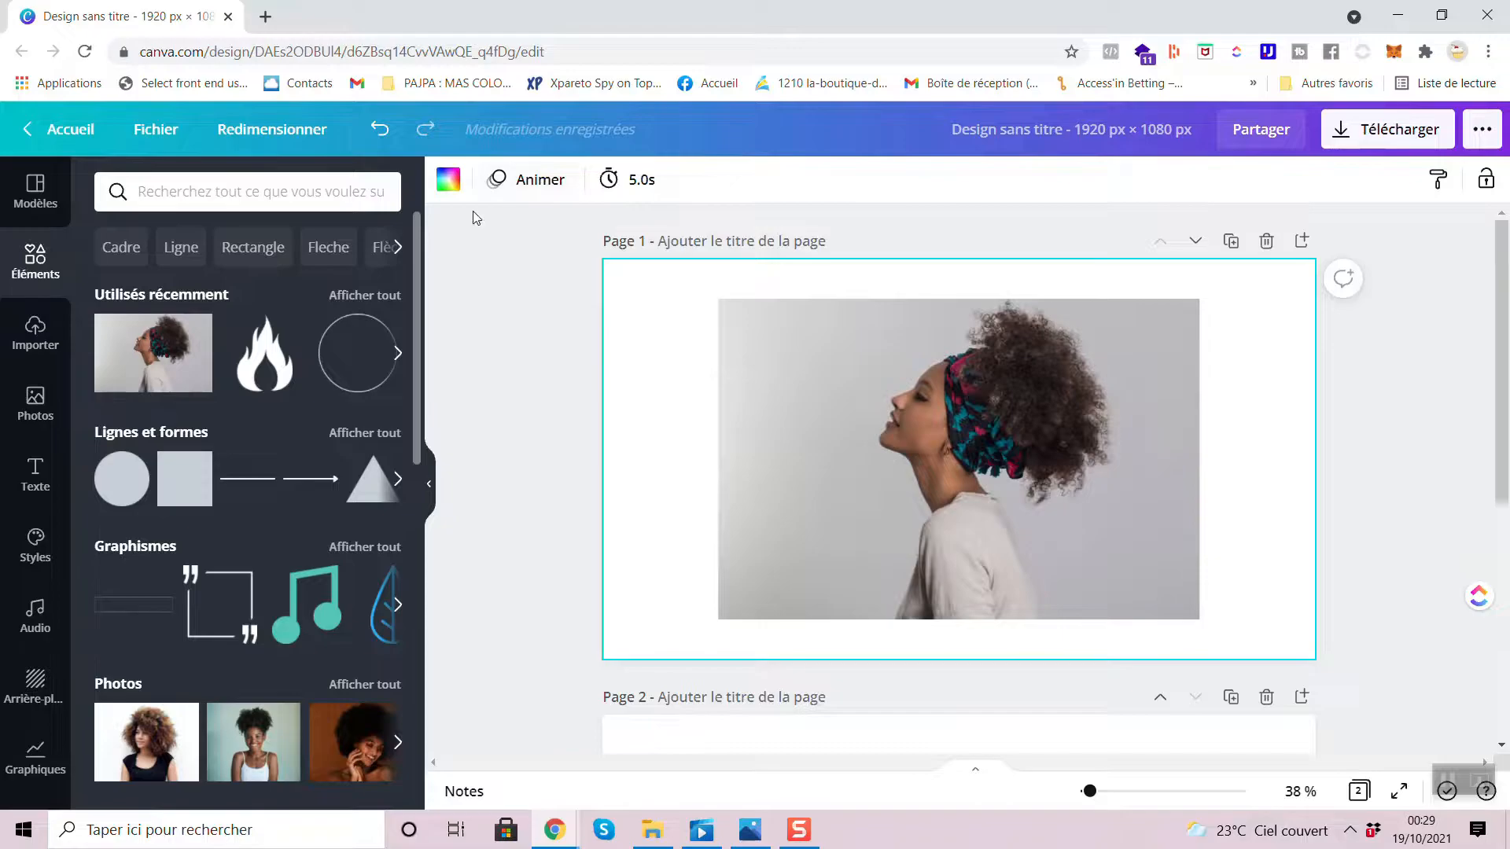
pyautogui.click(448, 180)
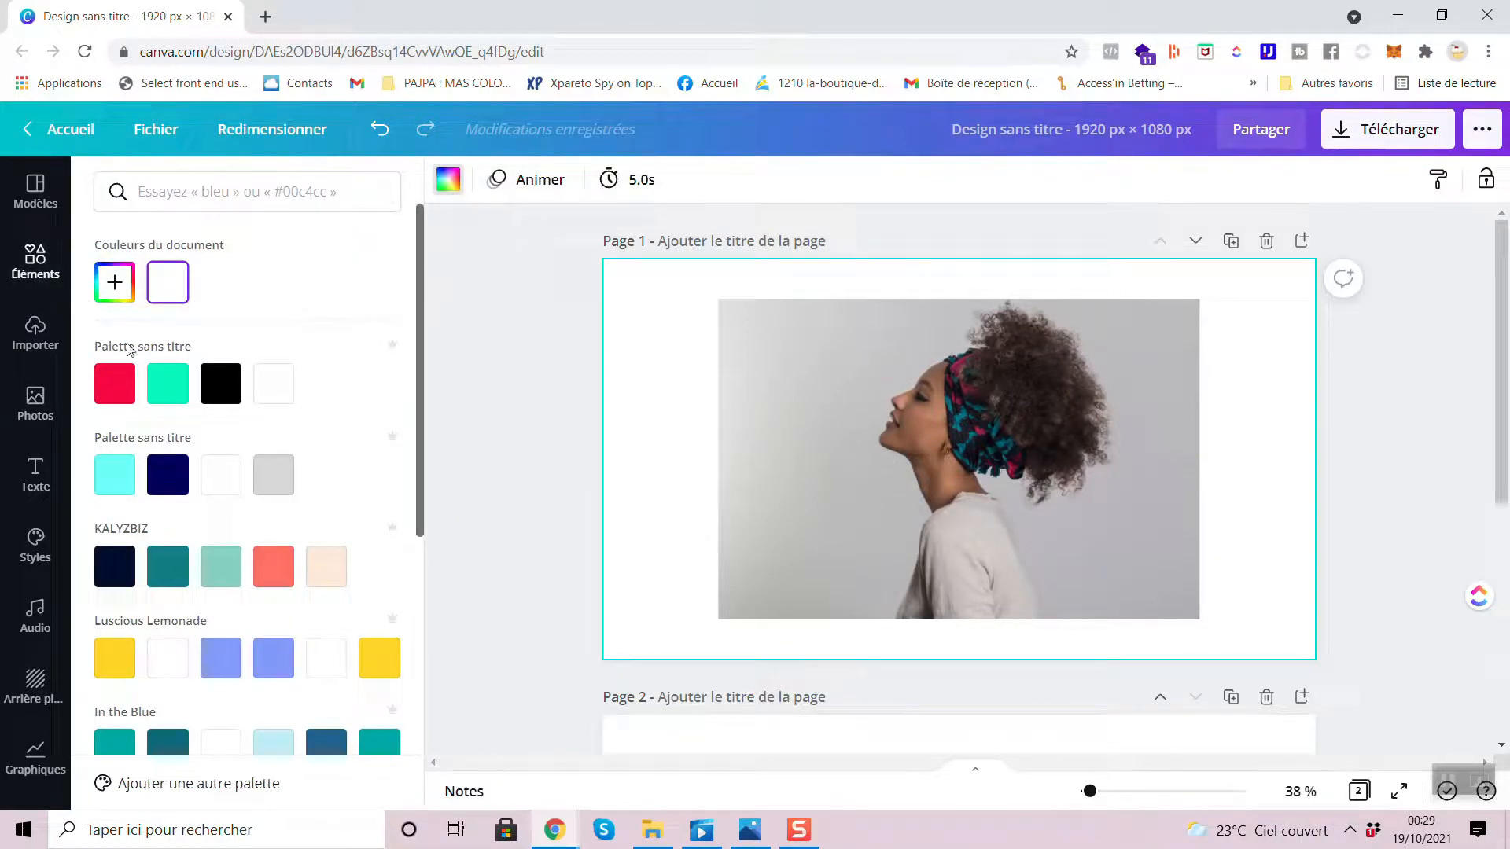
pyautogui.click(115, 383)
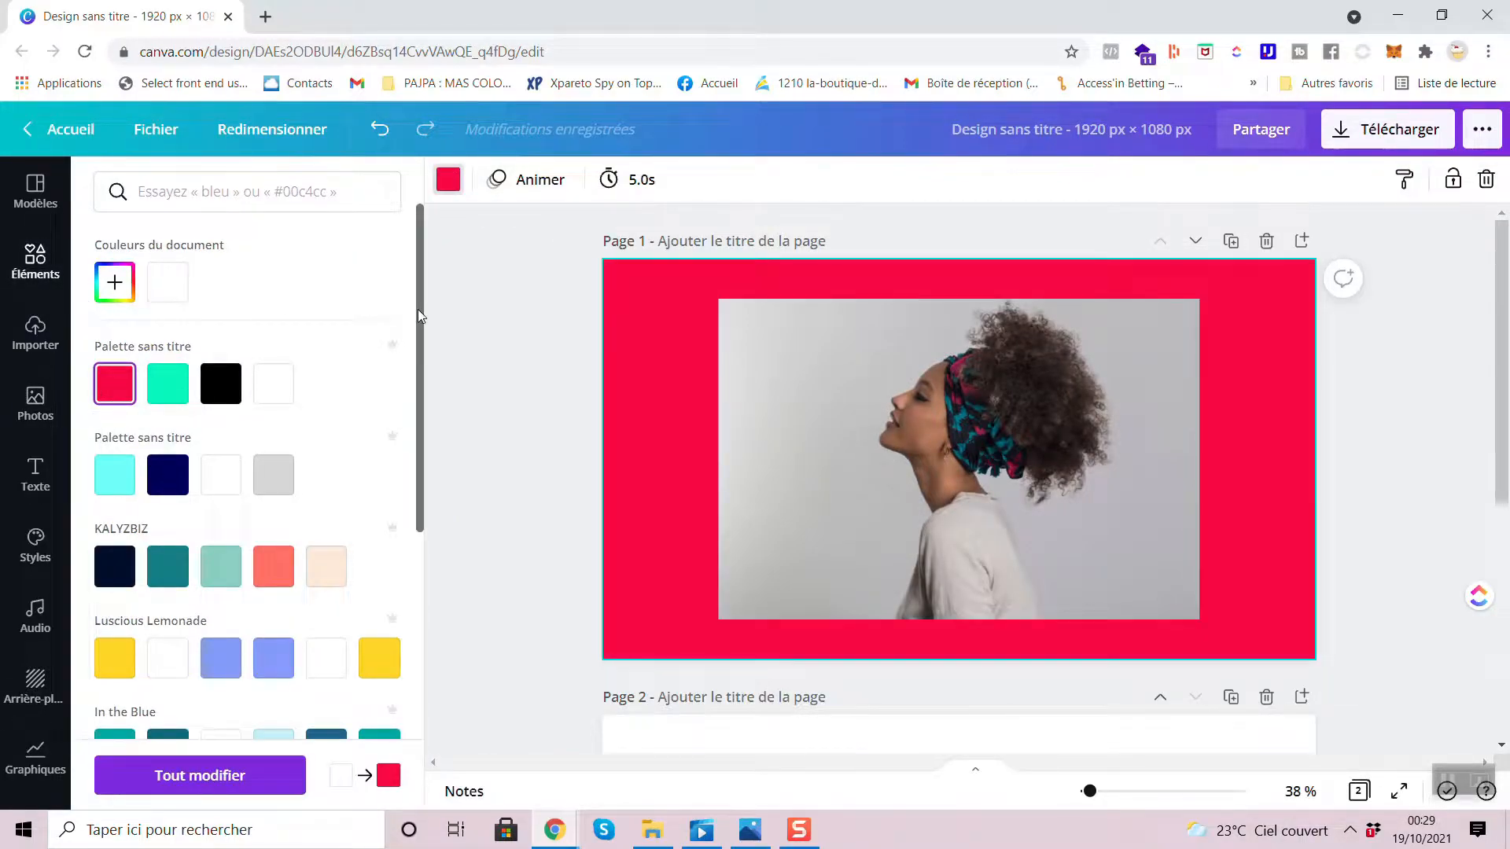
pyautogui.click(502, 308)
# - Enlarge the portrait photo from the page's upper-left corner until it spans the full width of page 1
pyautogui.click(1047, 367)
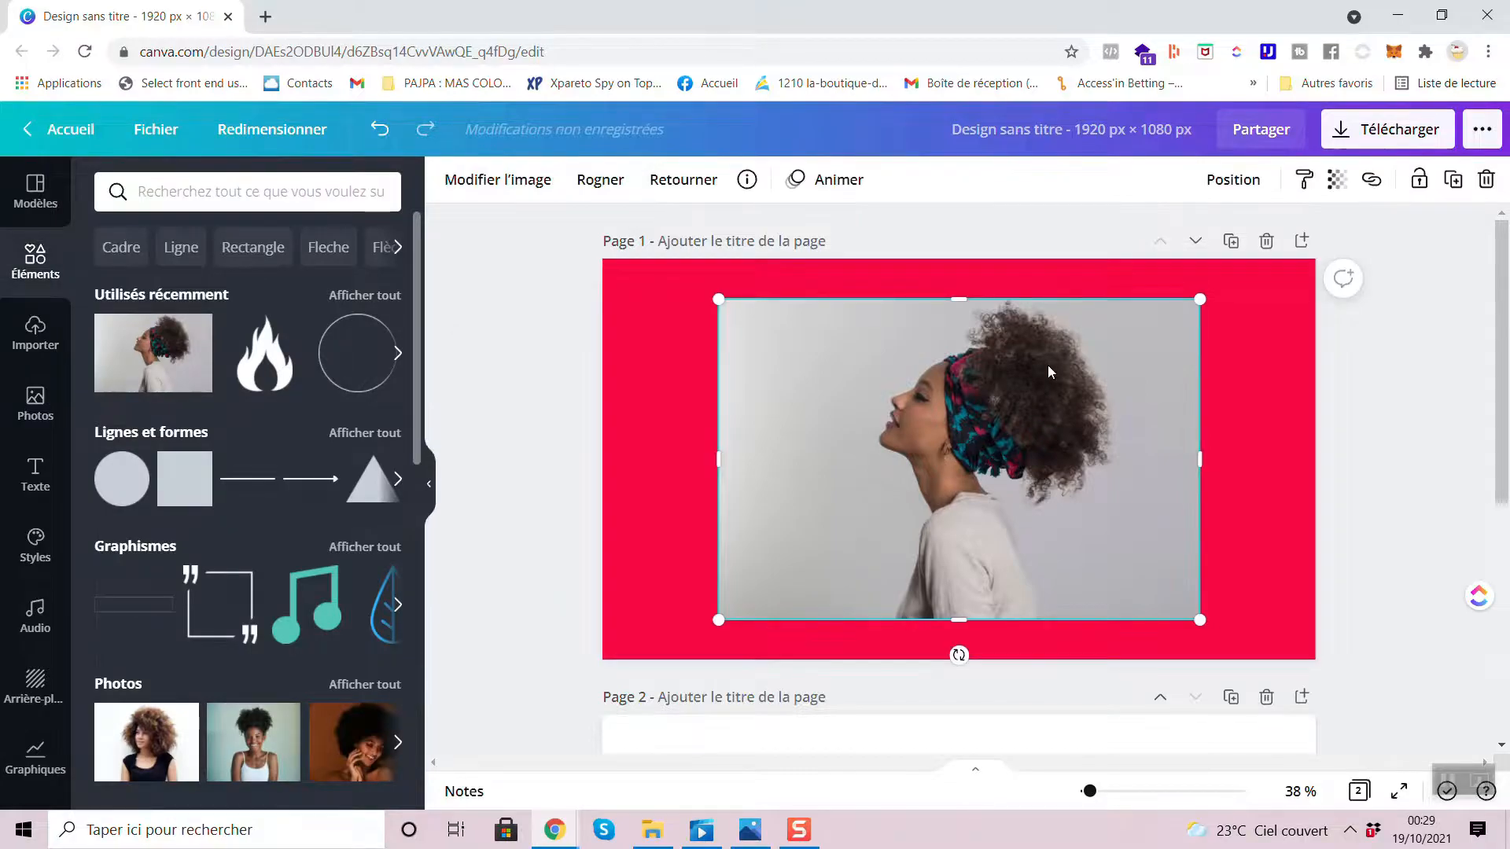
pyautogui.moveTo(1047, 369); pyautogui.dragTo(934, 326)
pyautogui.moveTo(1084, 579); pyautogui.dragTo(1309, 723)
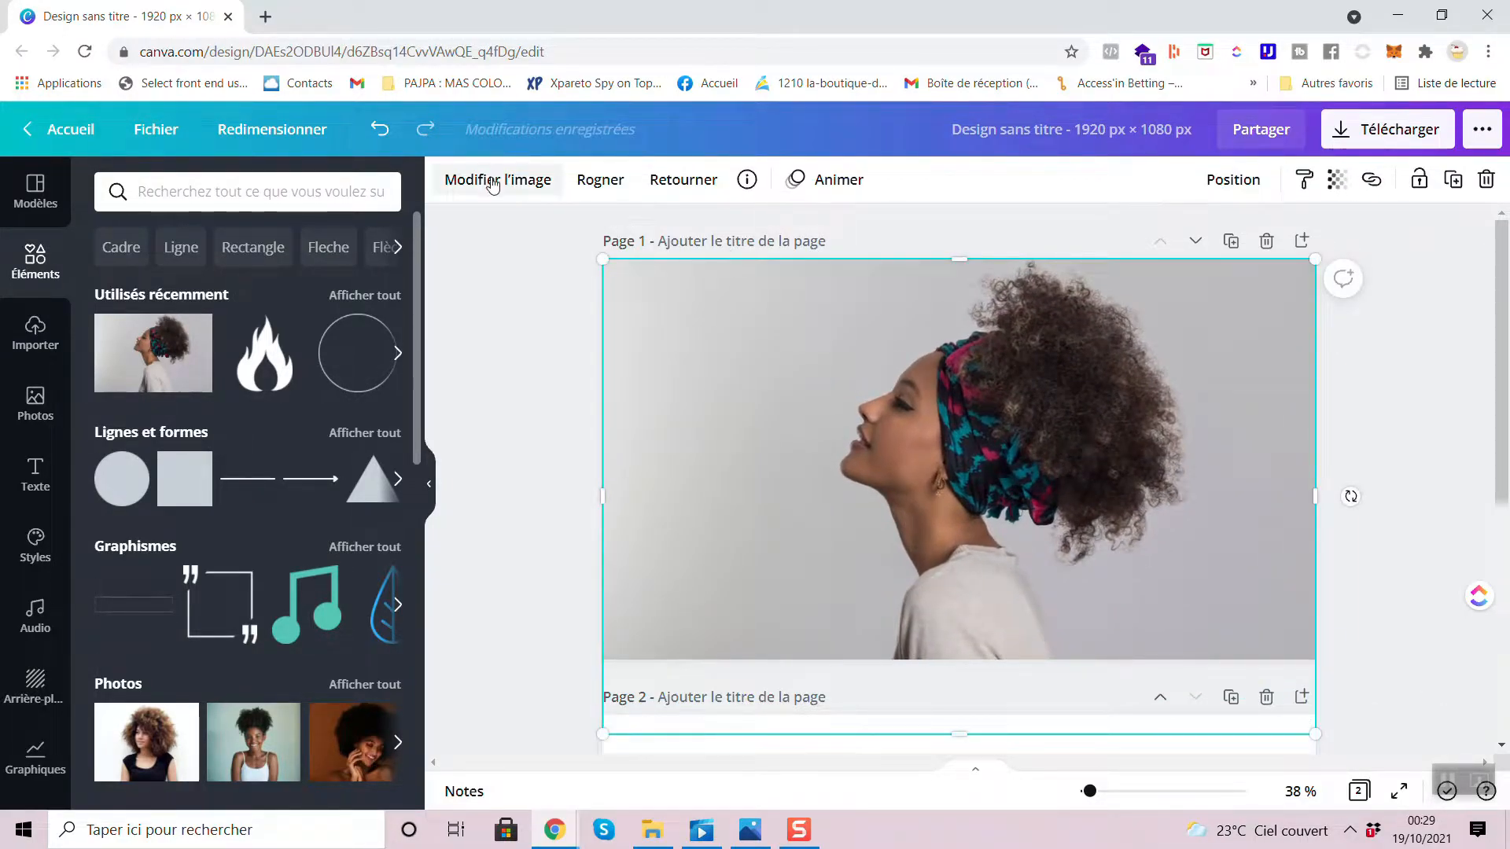
# - Remove the portrait photo's background with the background eraser effect and check the cutout up close
pyautogui.click(447, 186)
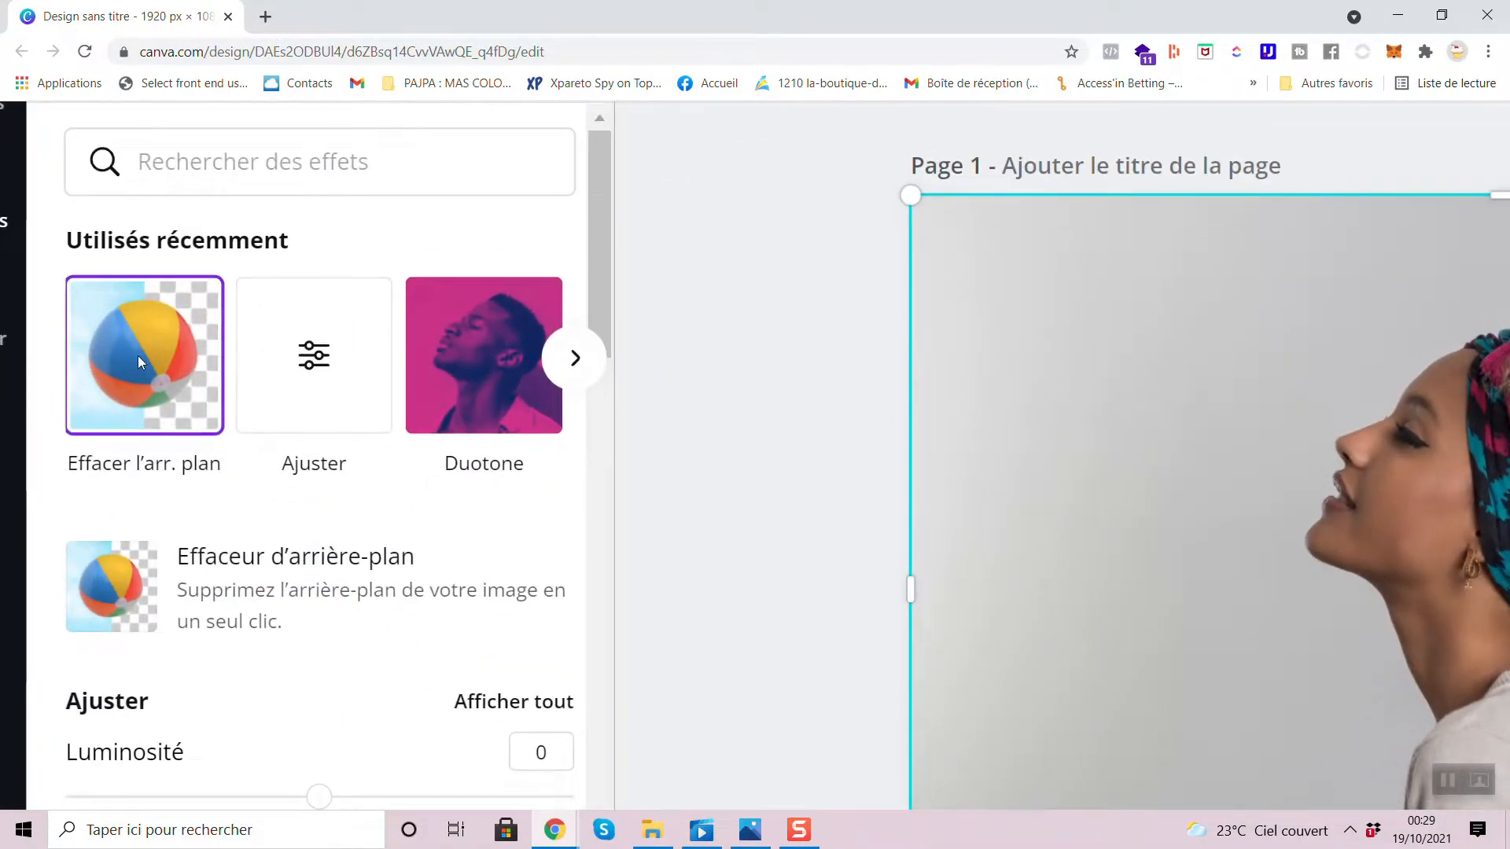
pyautogui.click(139, 355)
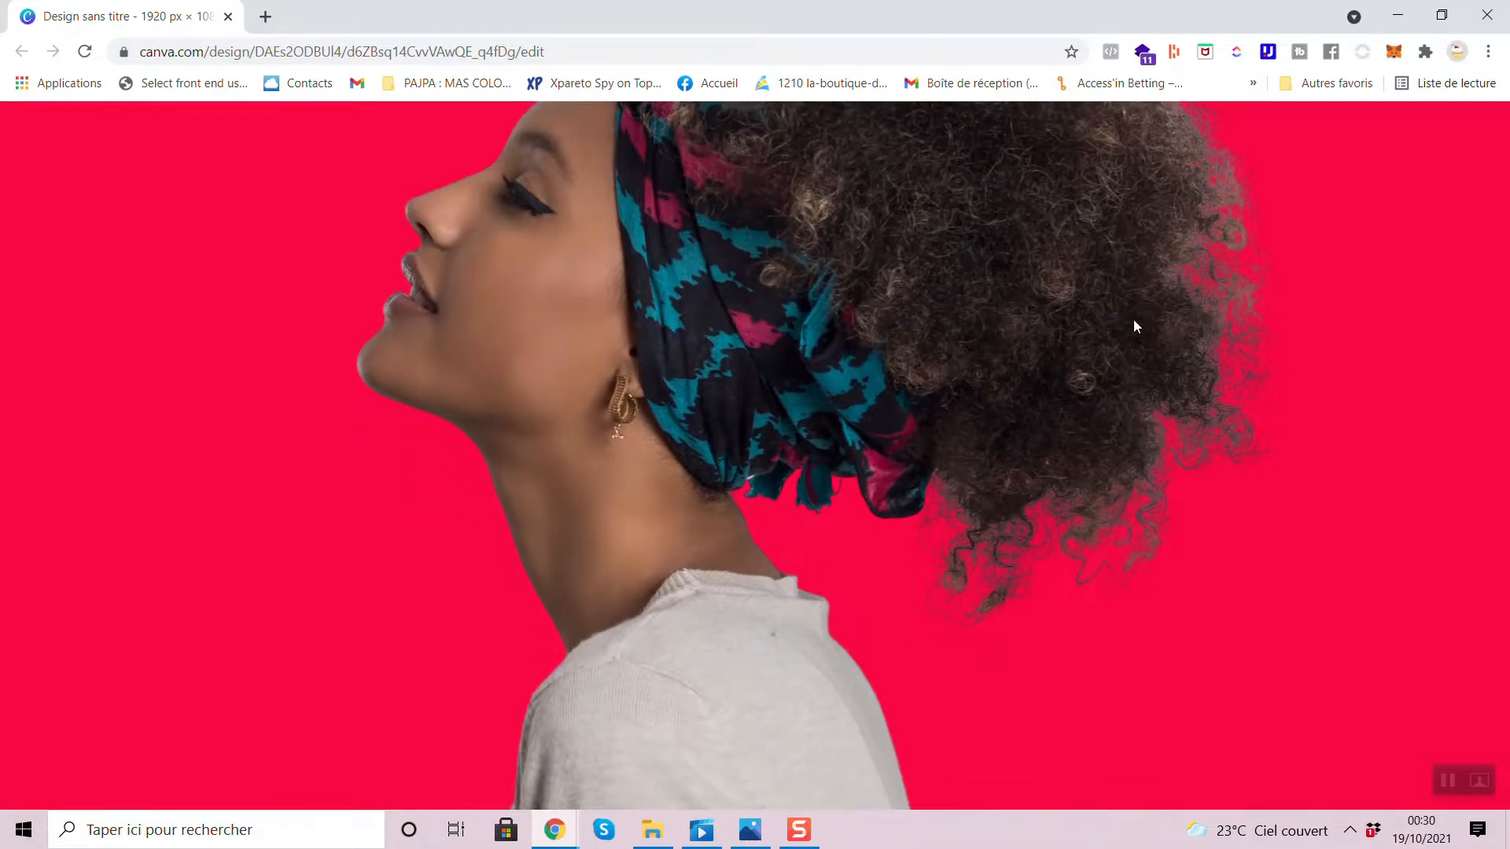
pyautogui.scroll(-2, 1134, 320)
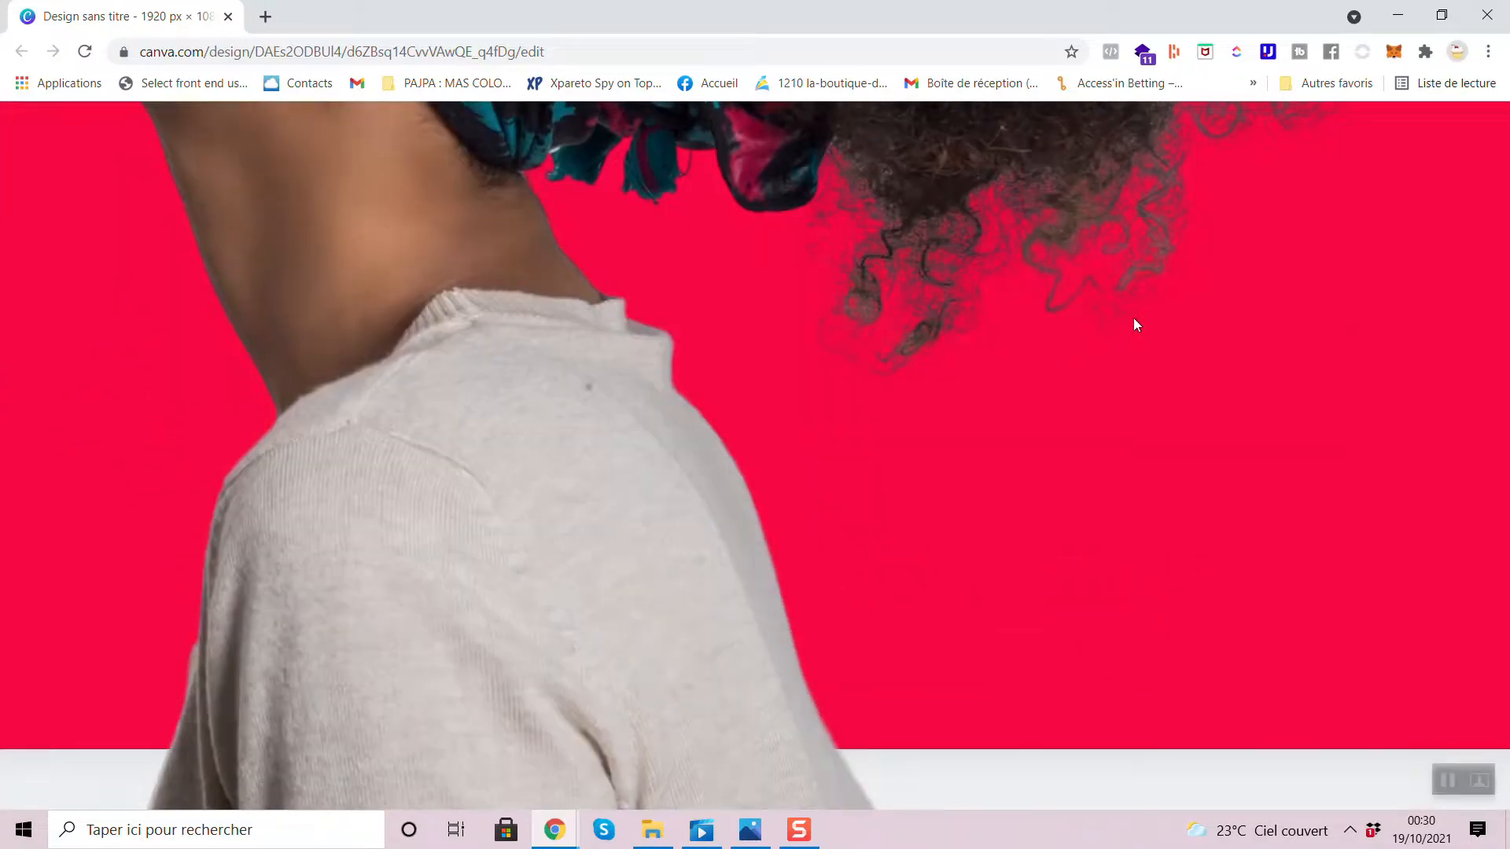
pyautogui.scroll(-5, 1149, 292)
pyautogui.scroll(4, 1149, 292)
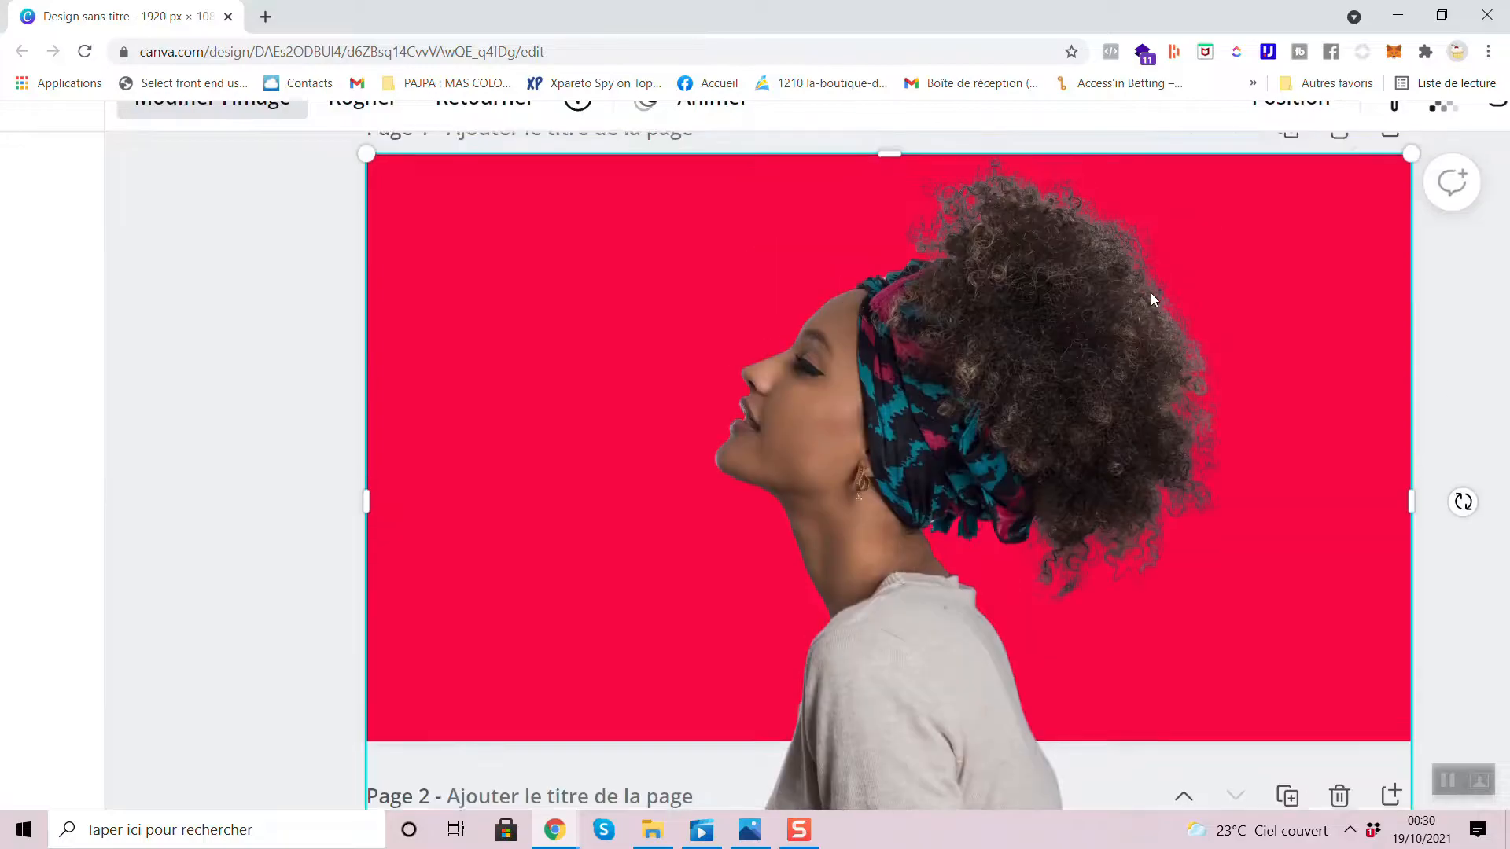
pyautogui.scroll(-5, 1149, 292)
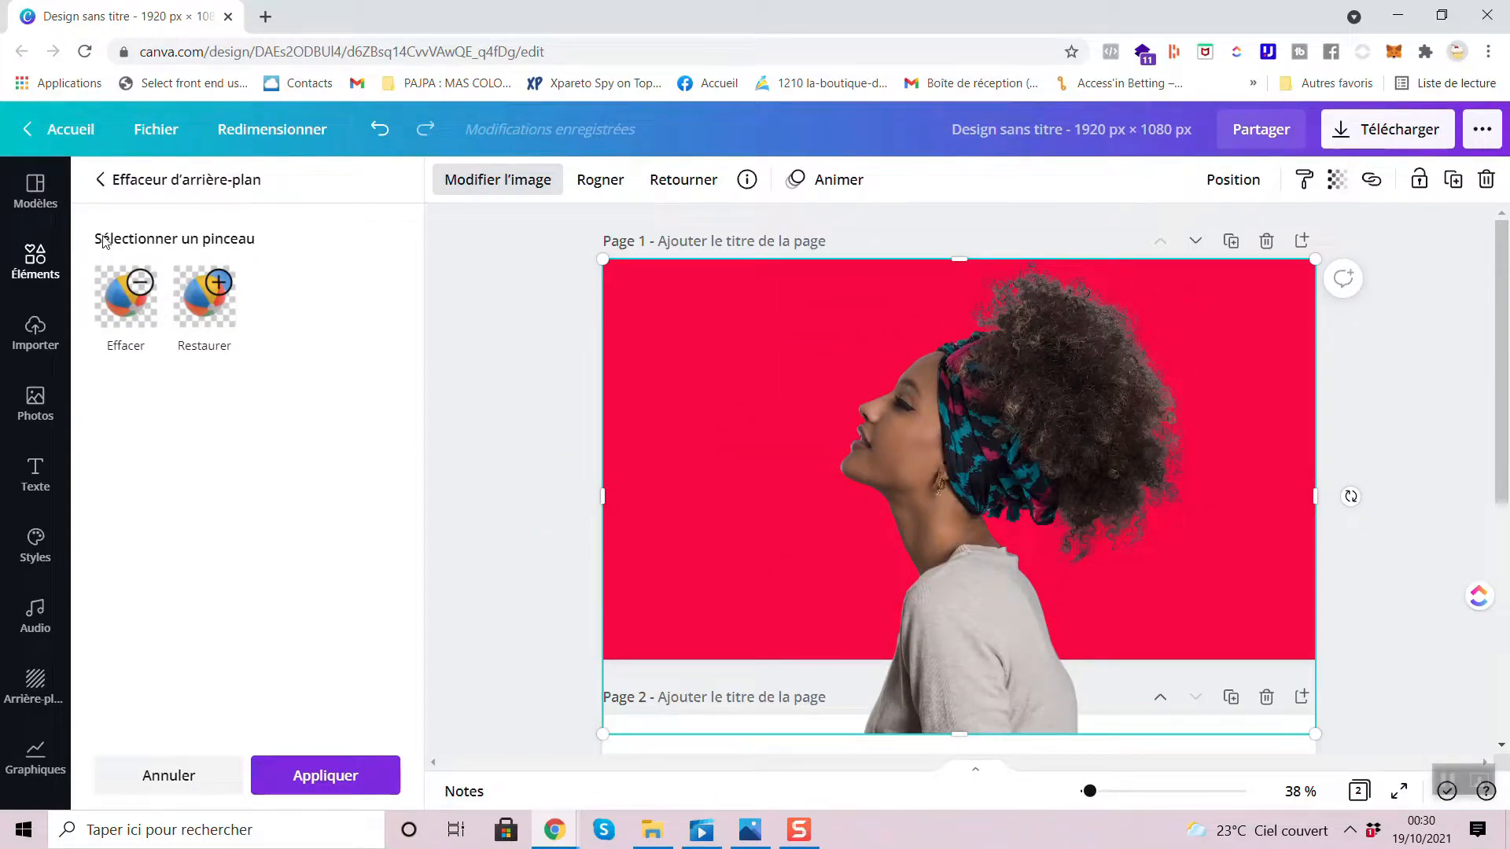
# - Try selecting the Effacer and Restaurer brushes, inspect the hair edges, and close the background eraser with the cutout kept
pyautogui.click(140, 314)
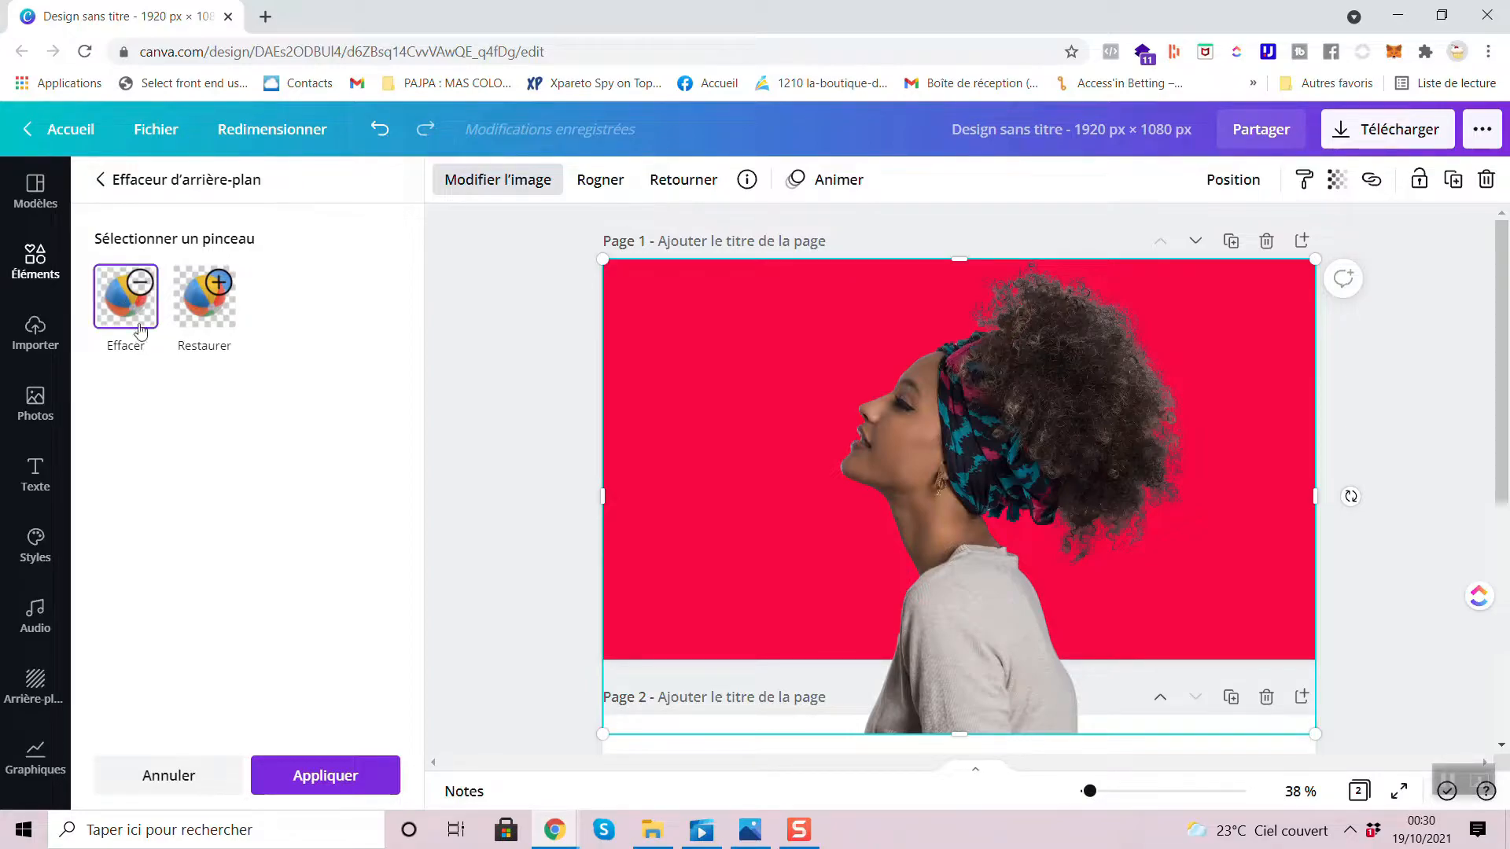
pyautogui.click(227, 306)
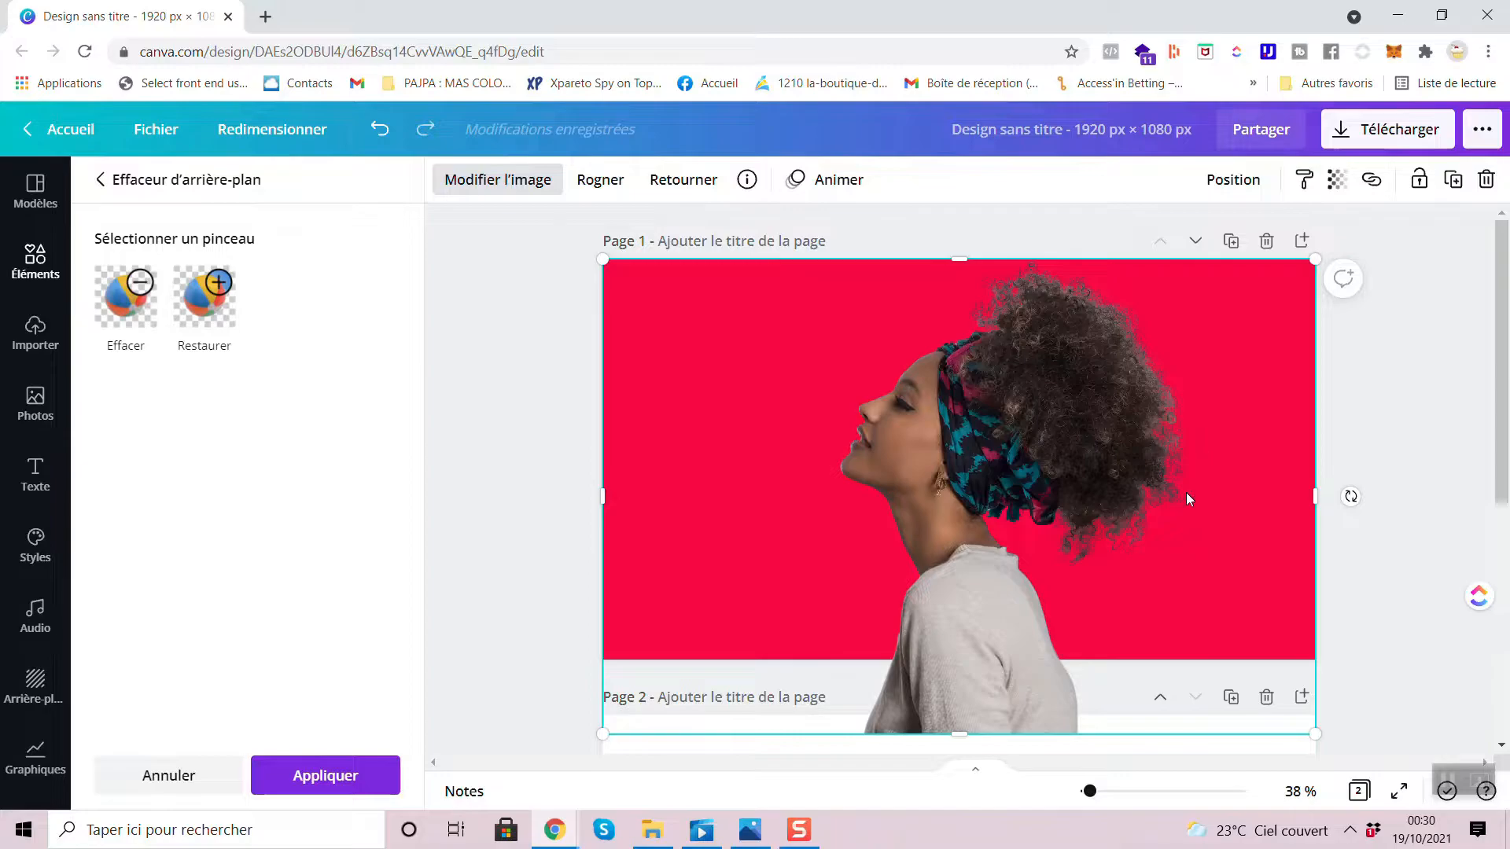
pyautogui.scroll(5, 1406, 444)
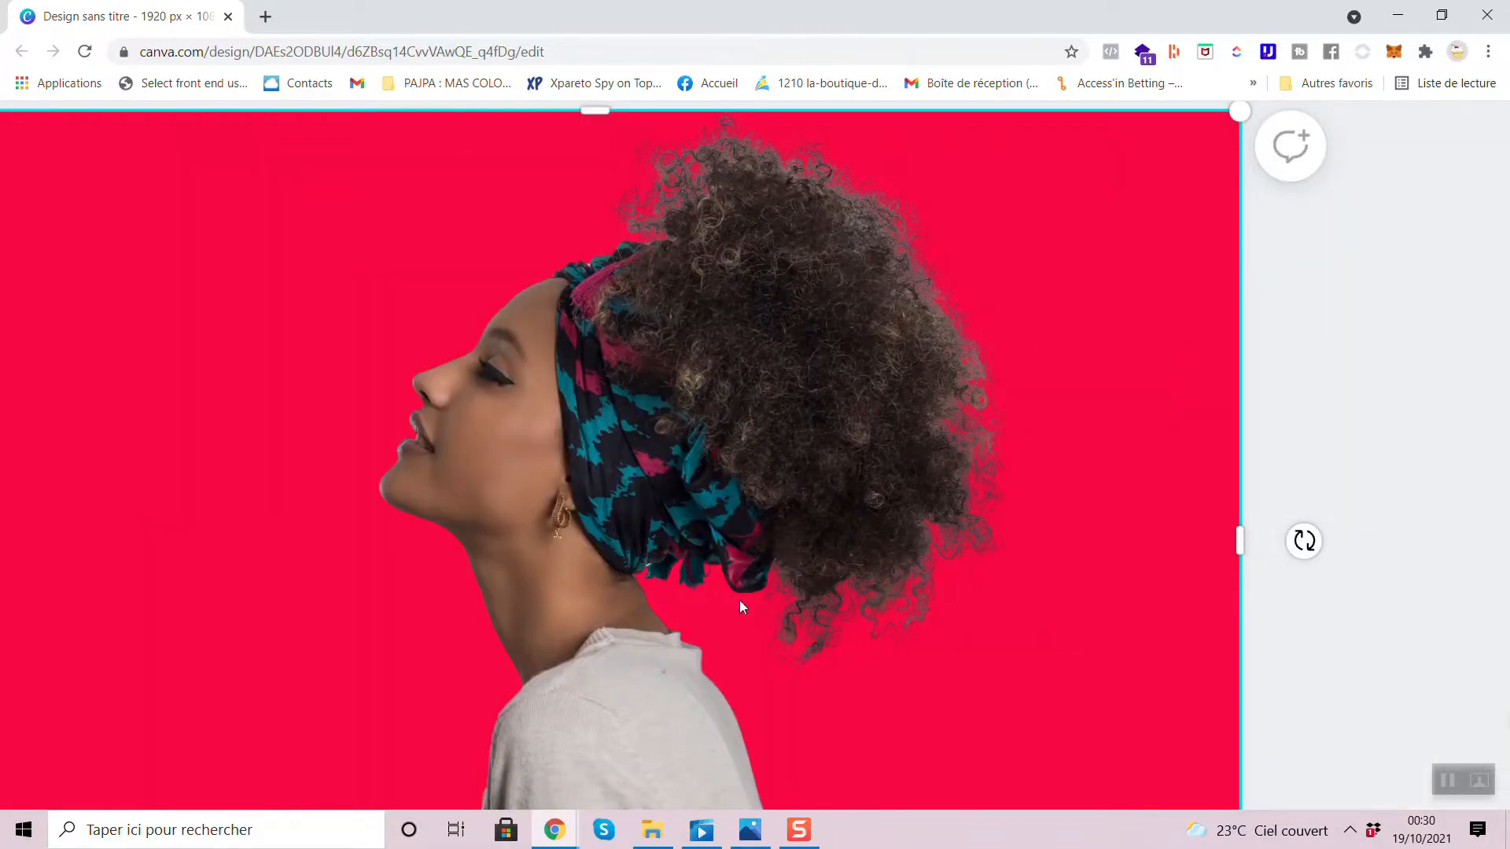
pyautogui.scroll(-5, 827, 417)
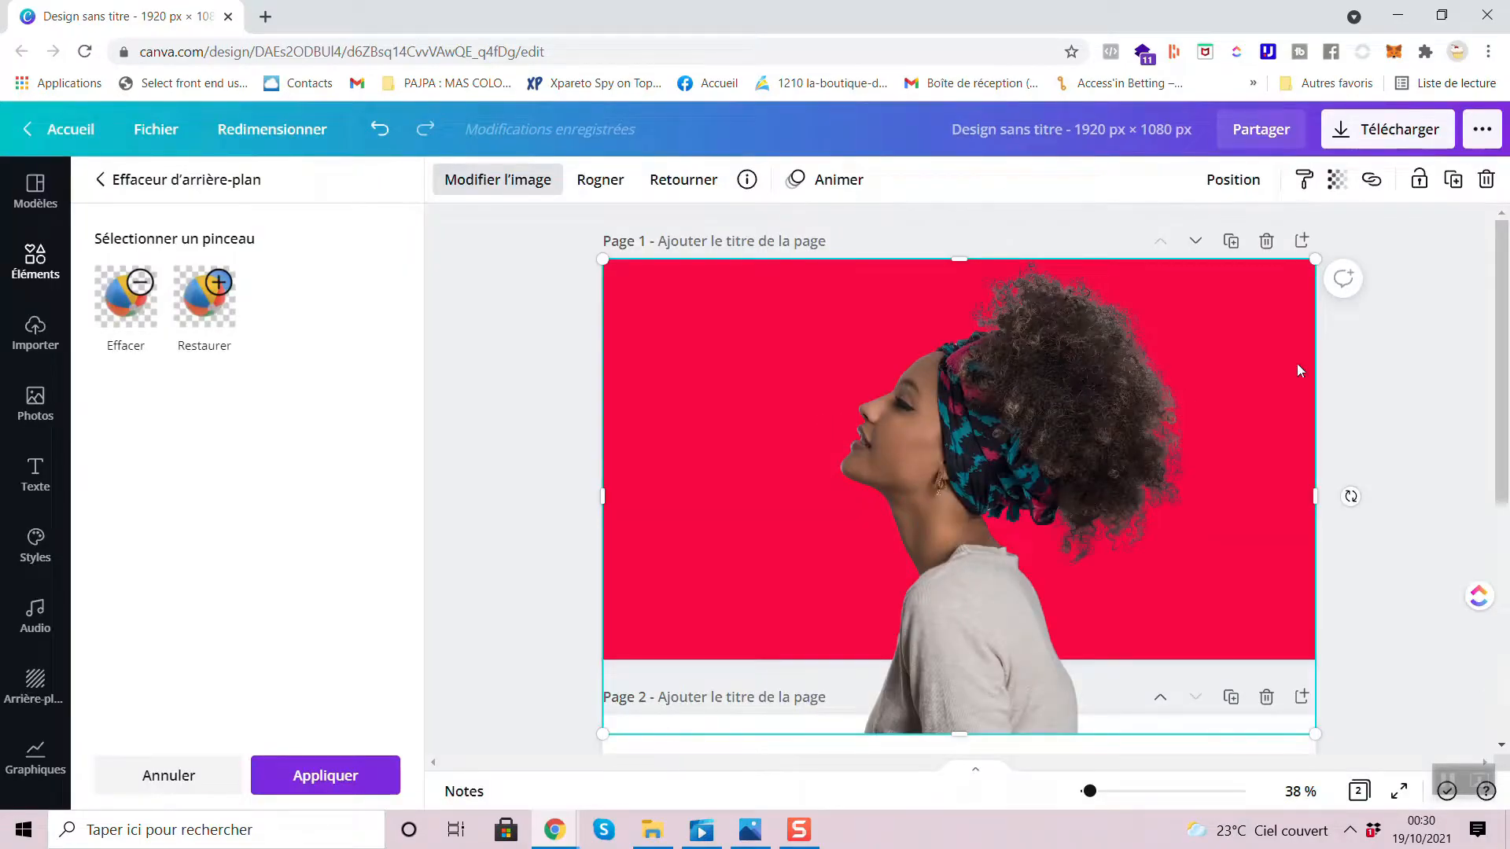
pyautogui.press('Escape')
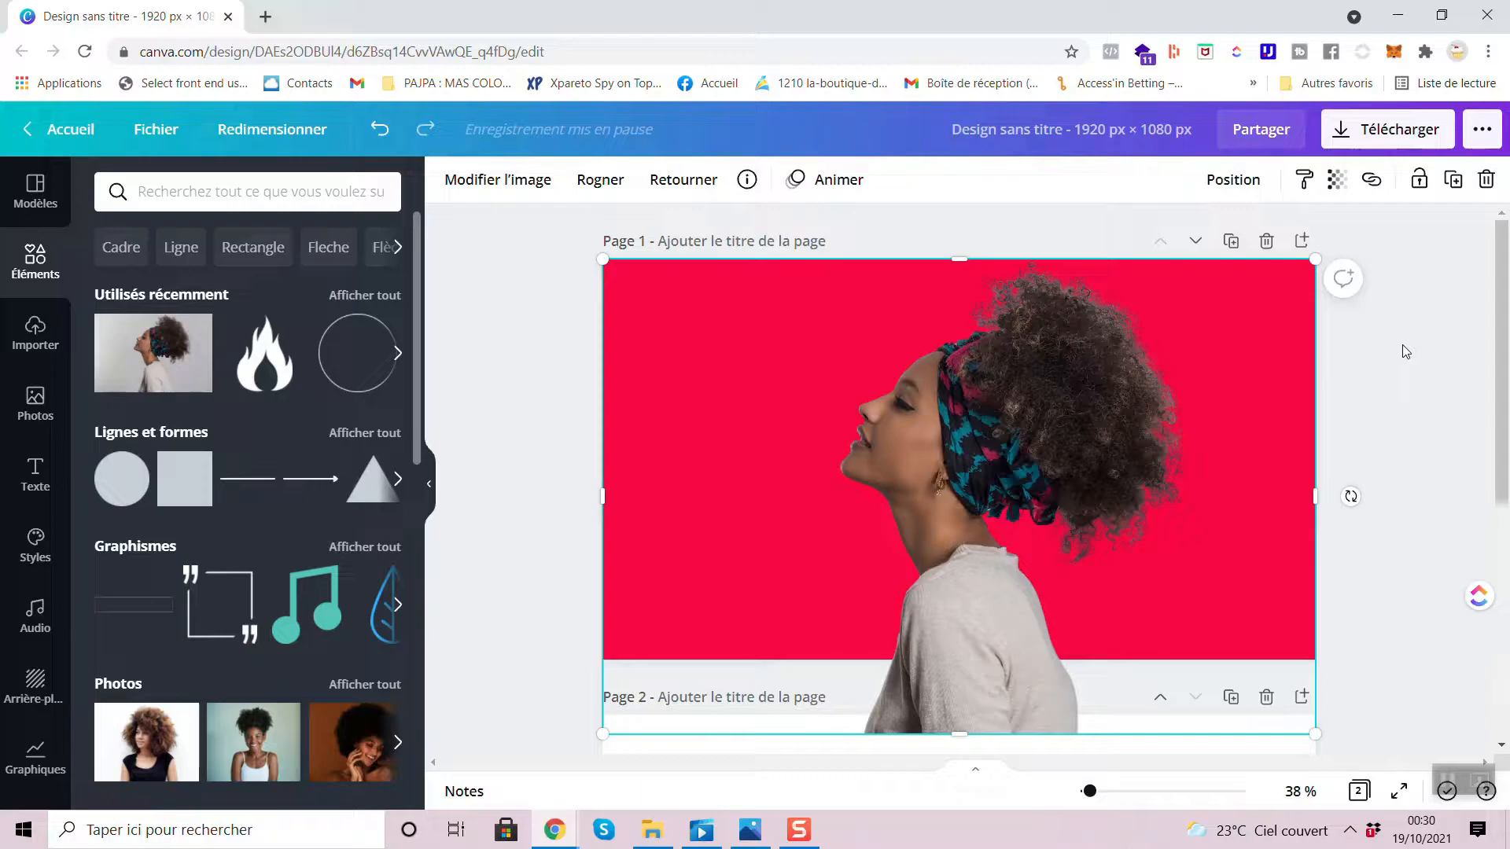
# - Move the cutout woman toward the right side of page 1 and deselect her
pyautogui.moveTo(932, 362); pyautogui.dragTo(1038, 381)
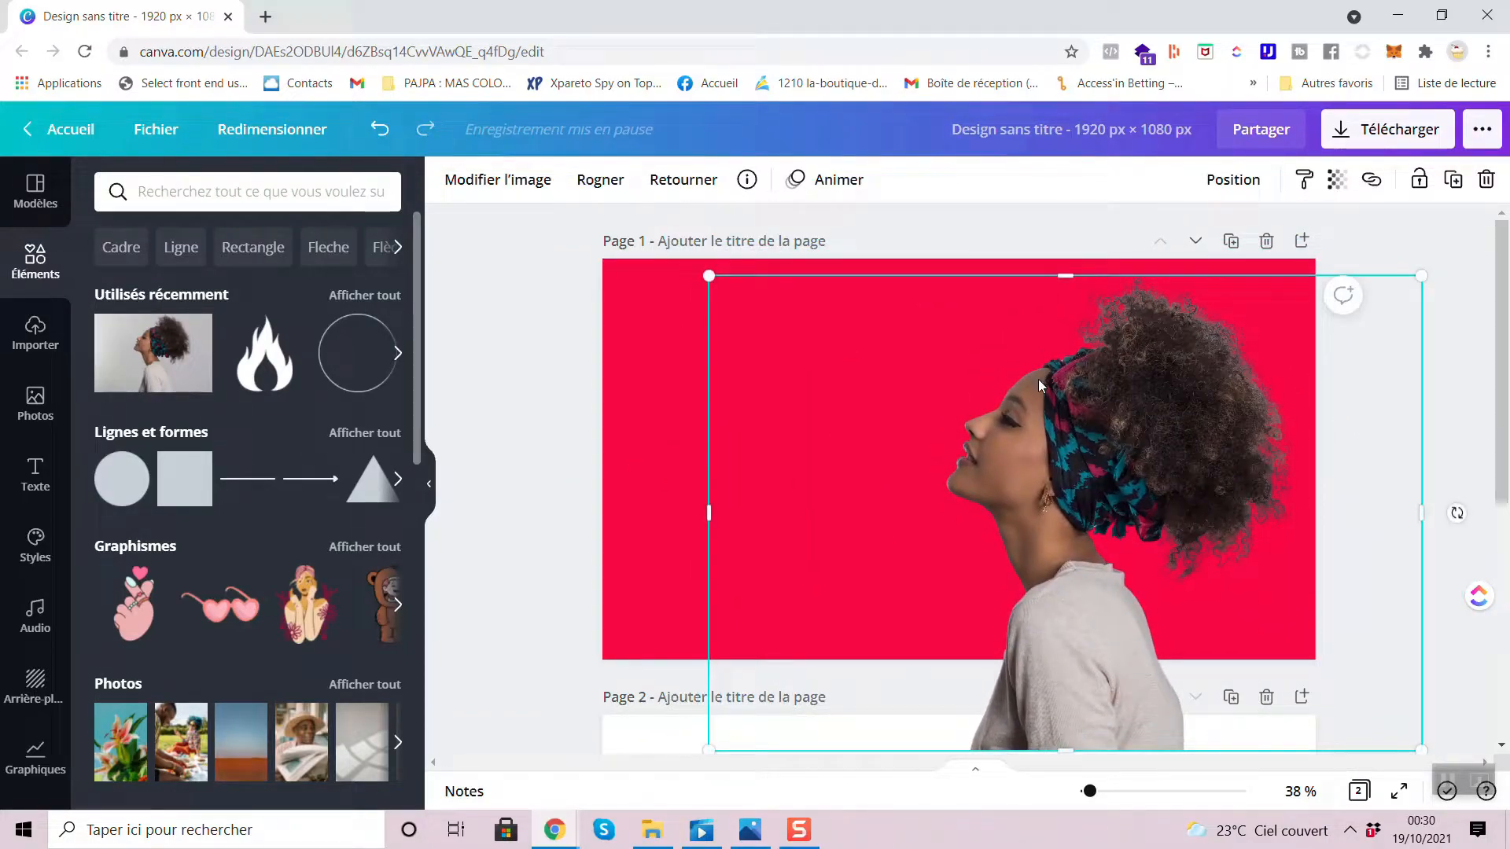
pyautogui.click(572, 361)
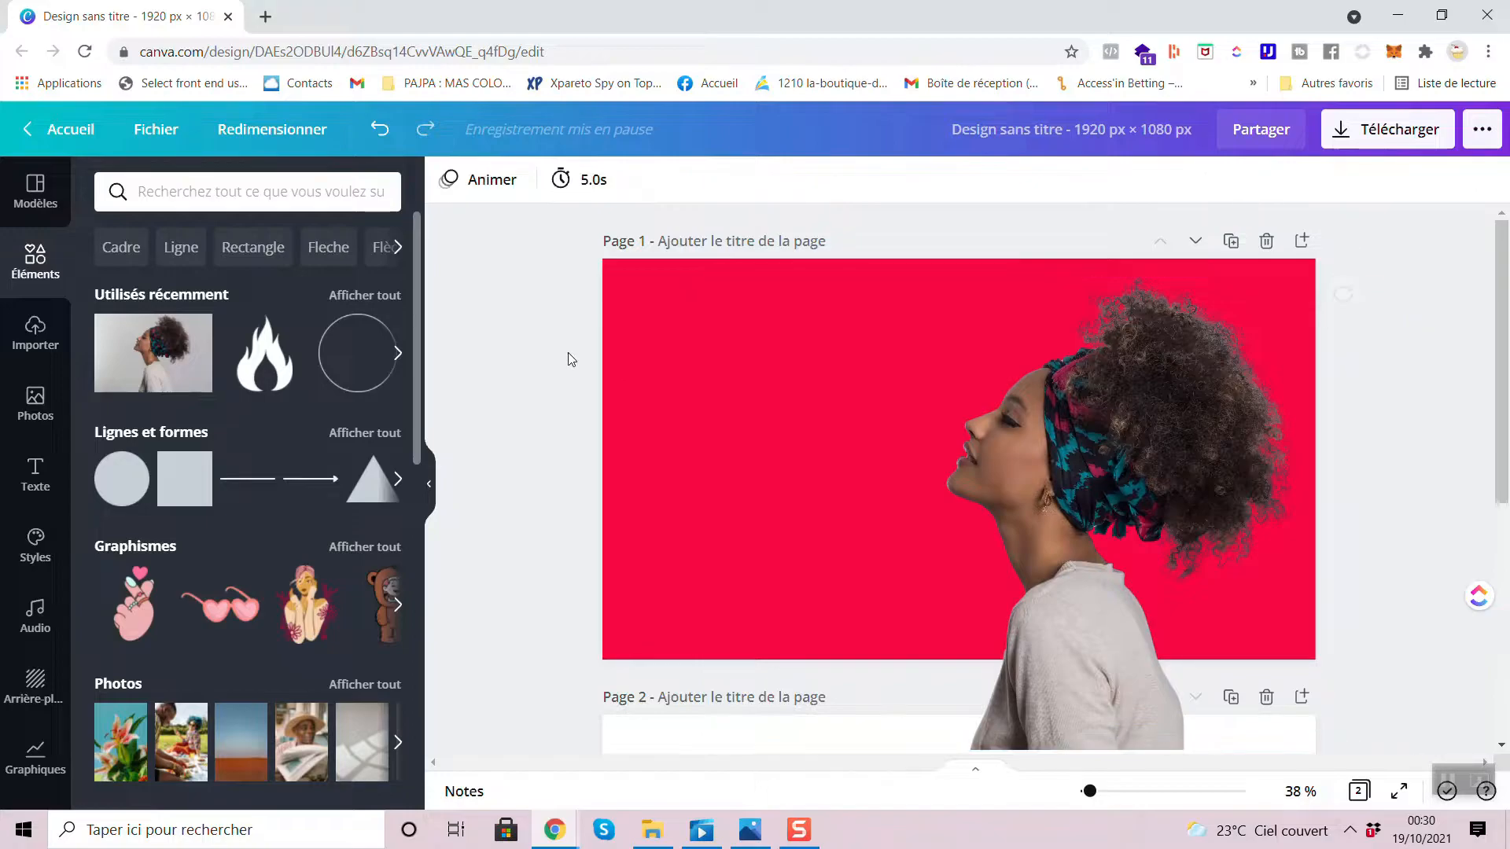
# - Download only page 1 of the design as a PNG at size 1
pyautogui.click(1359, 147)
pyautogui.click(1321, 474)
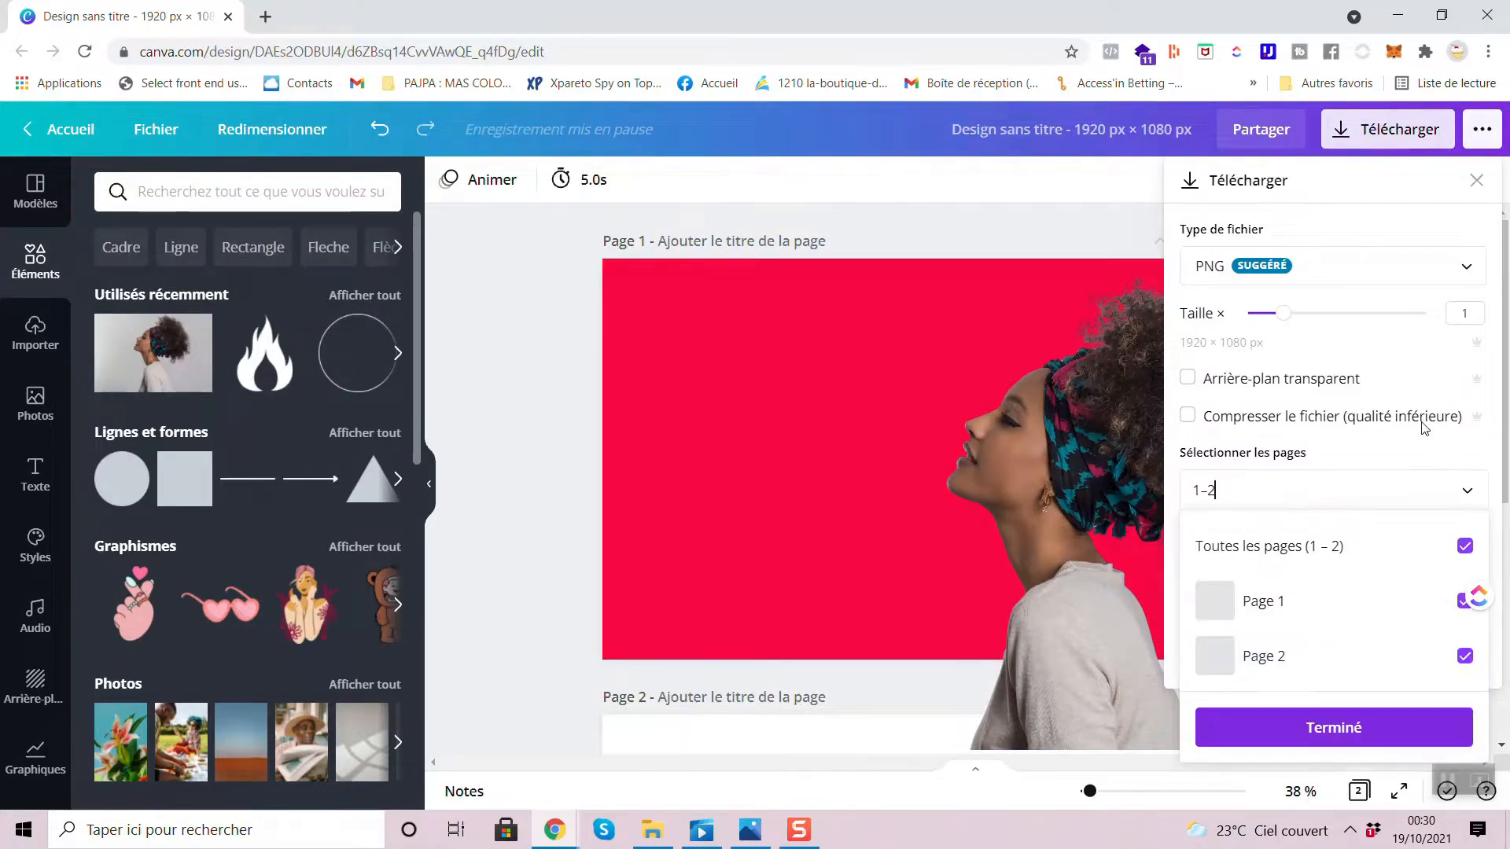
pyautogui.click(1407, 554)
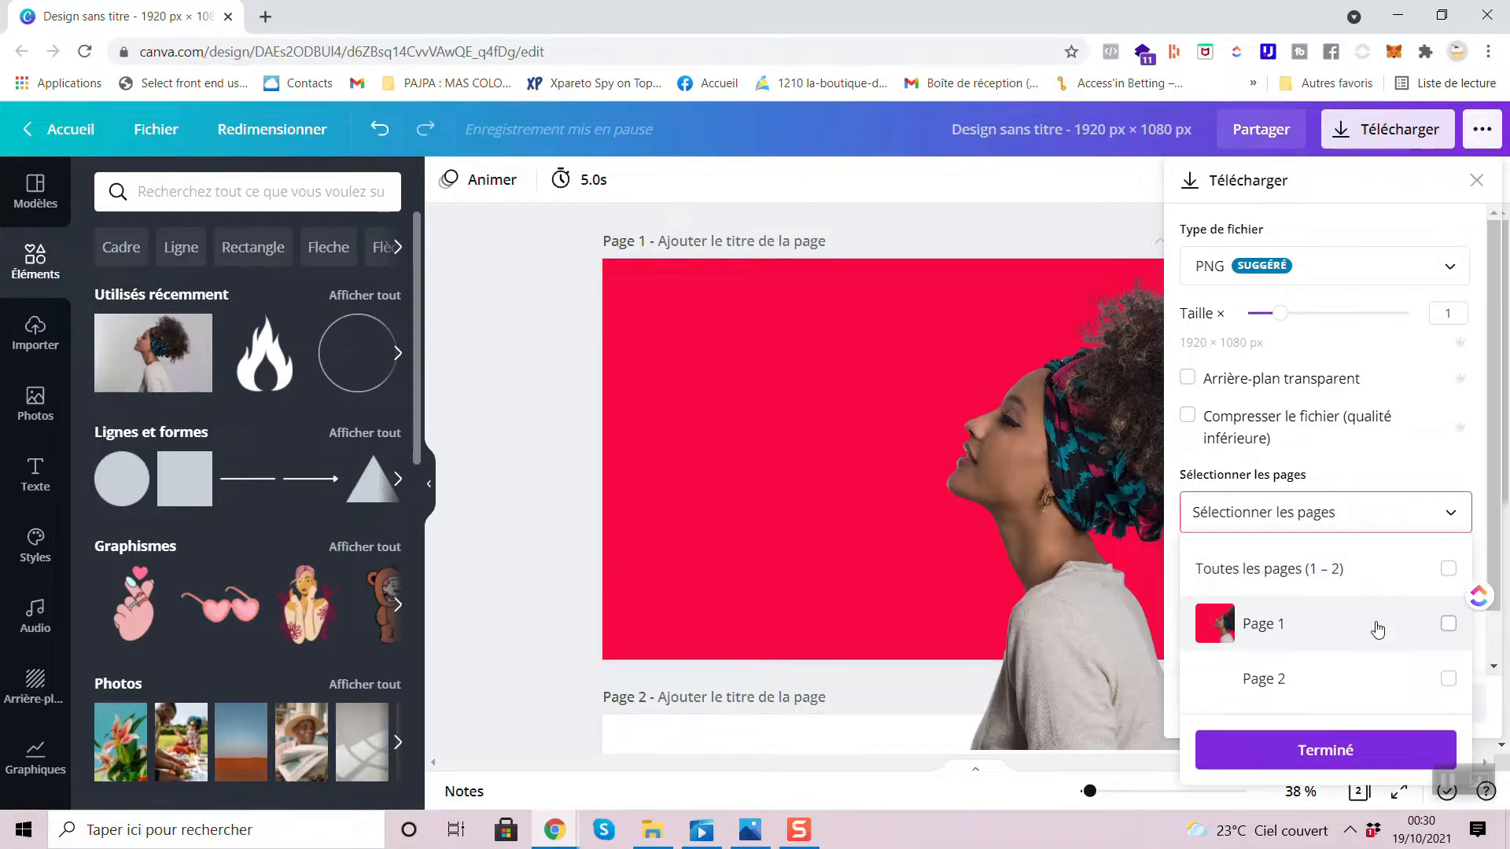
pyautogui.click(1377, 629)
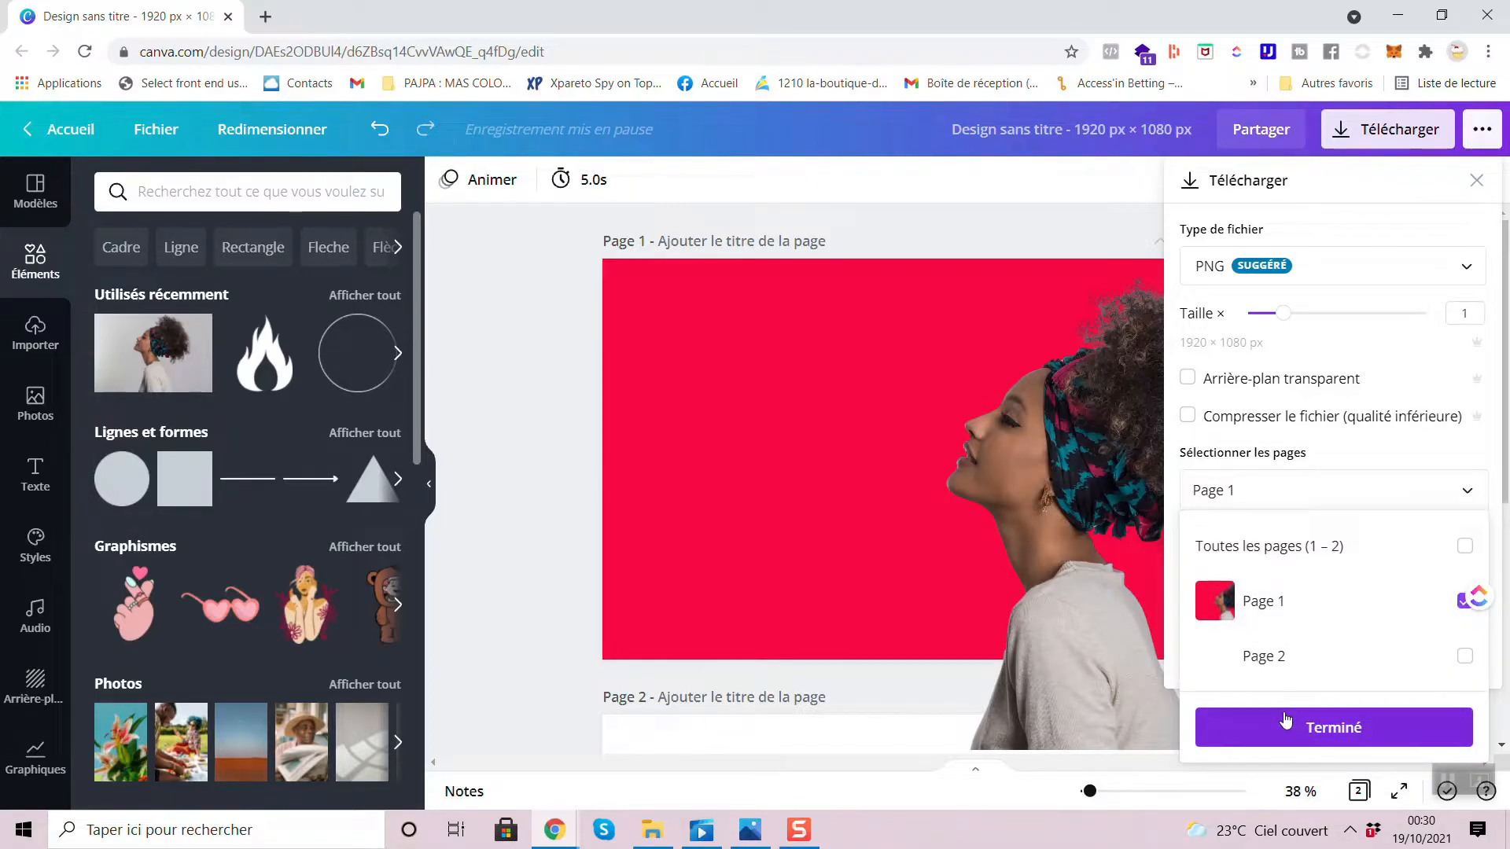
pyautogui.click(1285, 720)
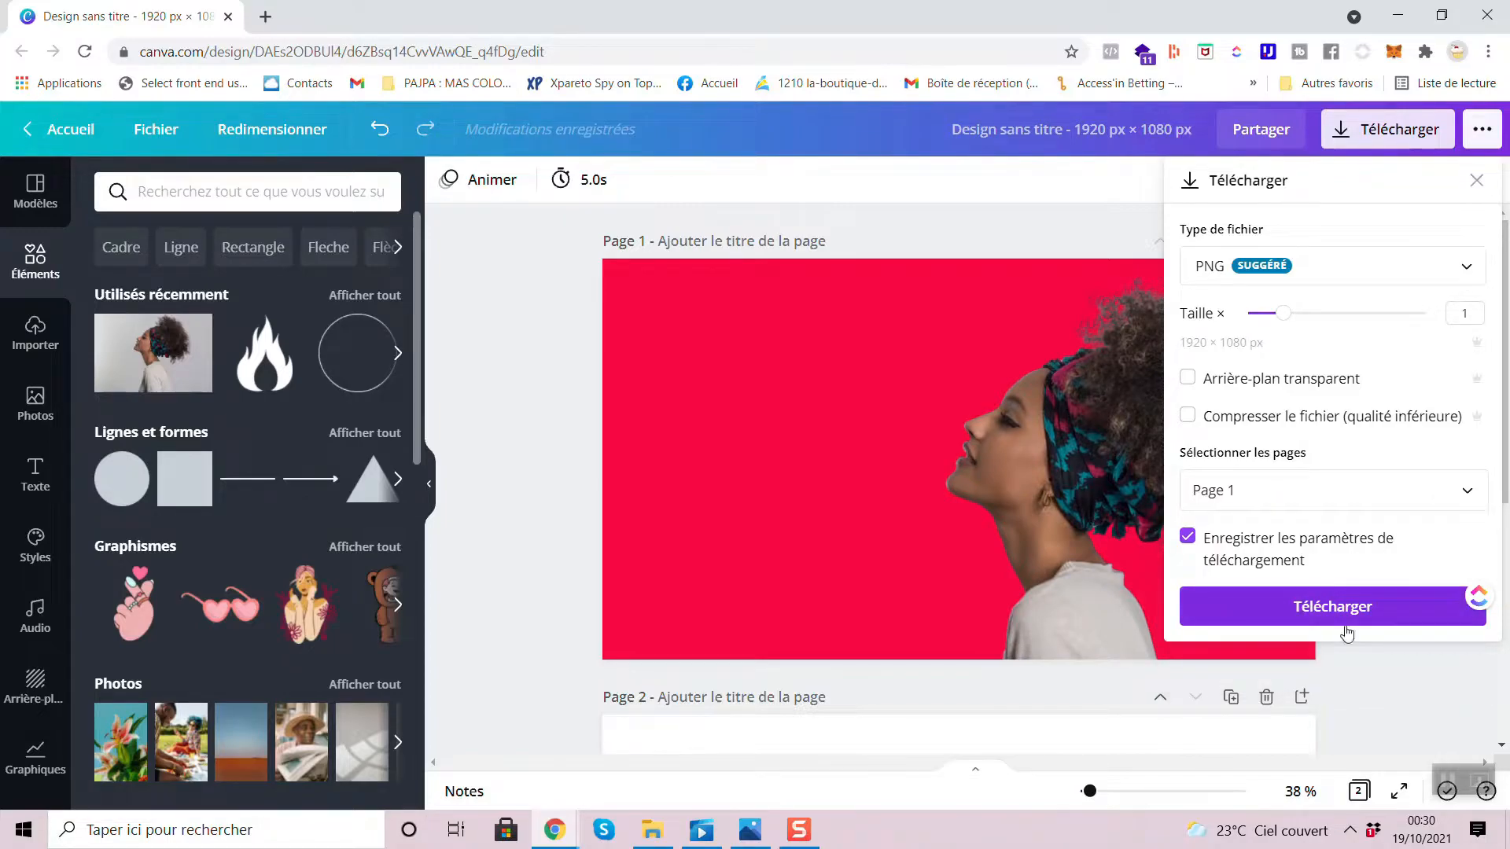
pyautogui.click(1372, 608)
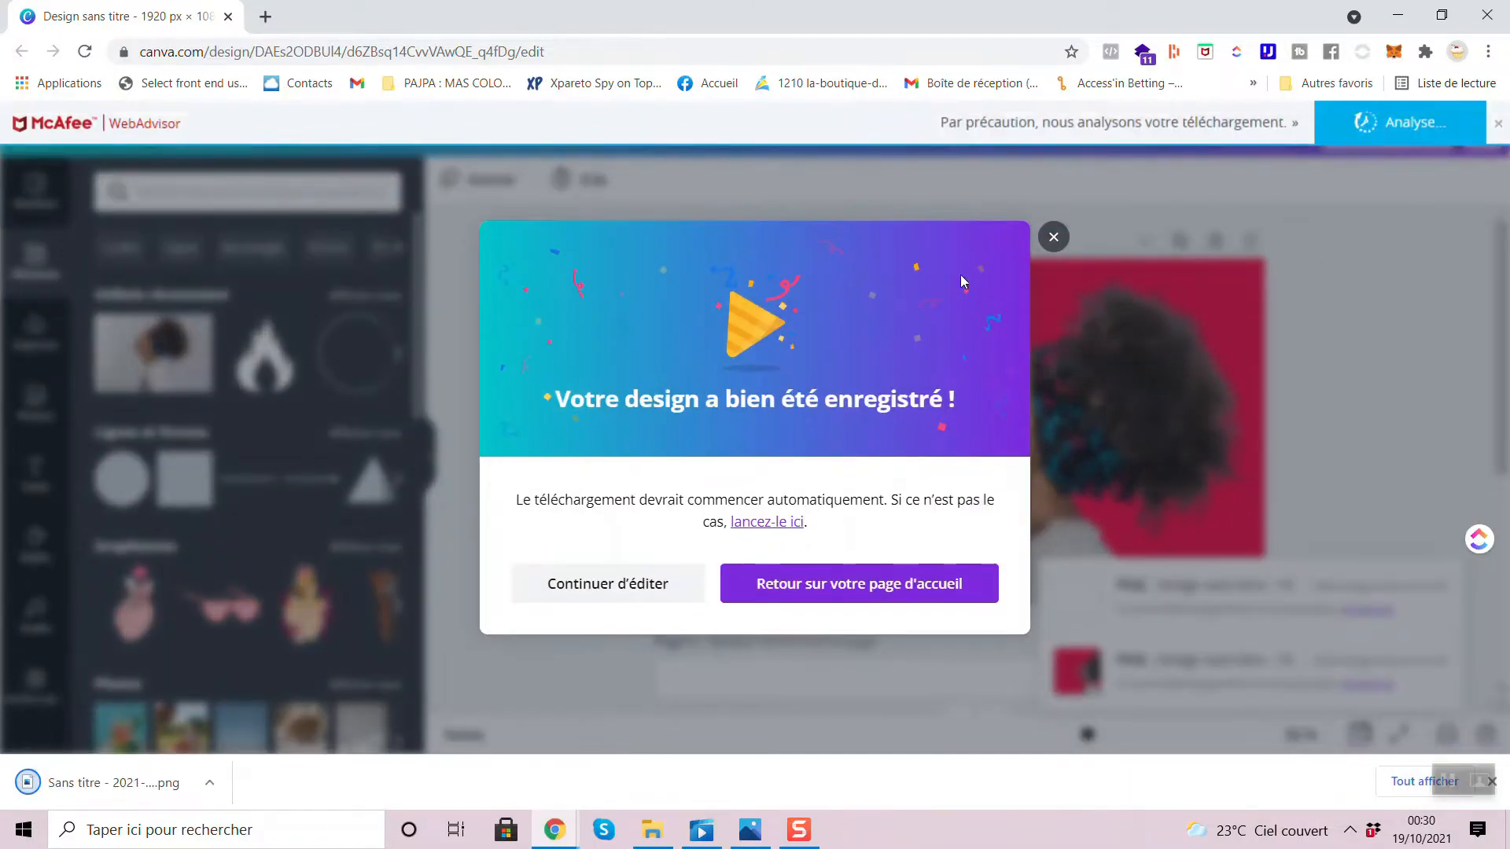
# - Open the downloaded PNG in the Photos viewer, examine the cutout enlarged and whole, and return to the Canva design
pyautogui.click(1054, 236)
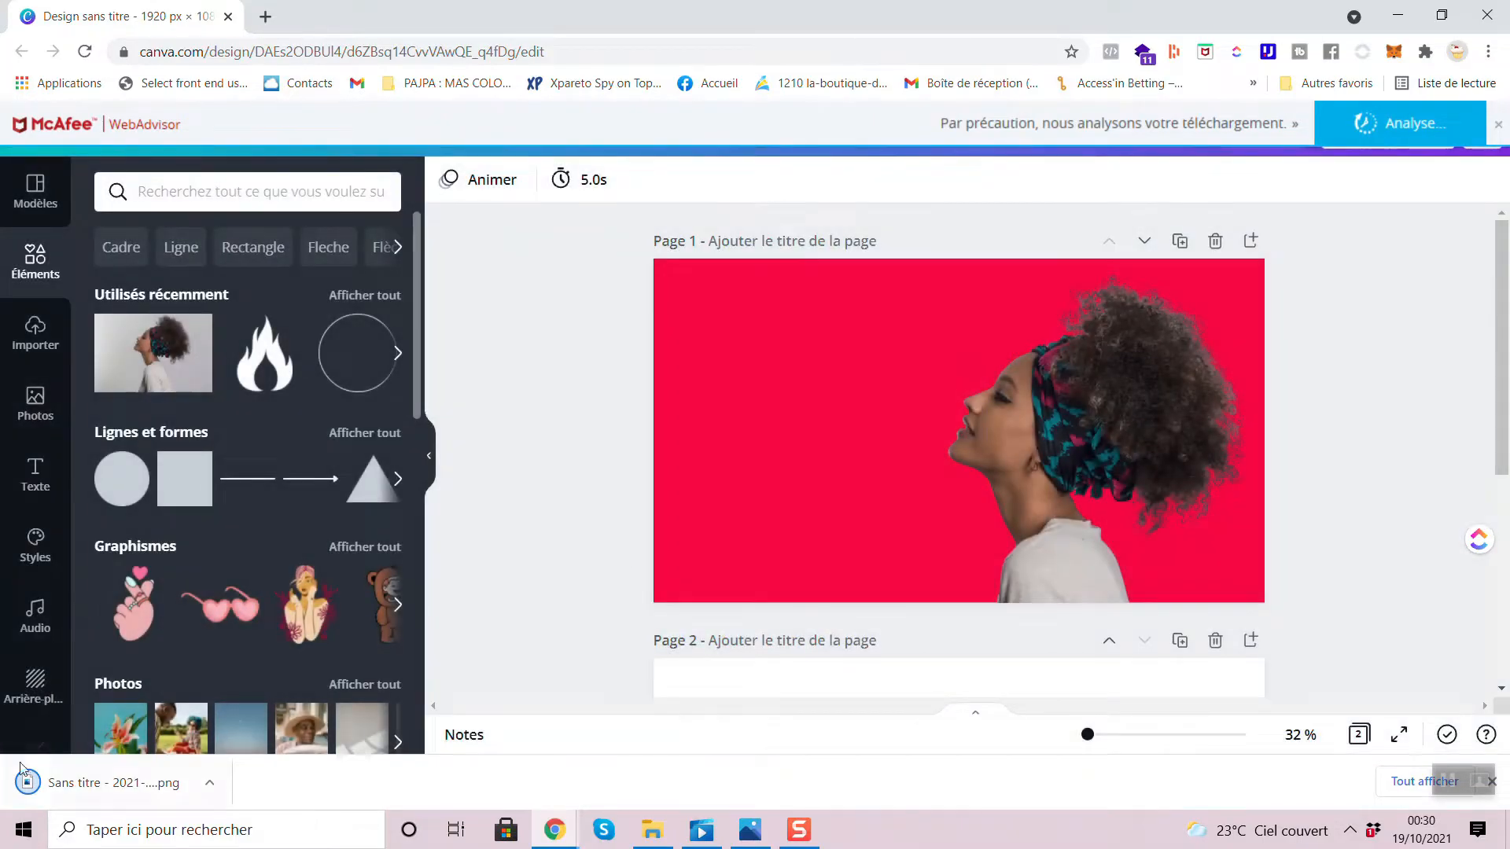
pyautogui.click(112, 786)
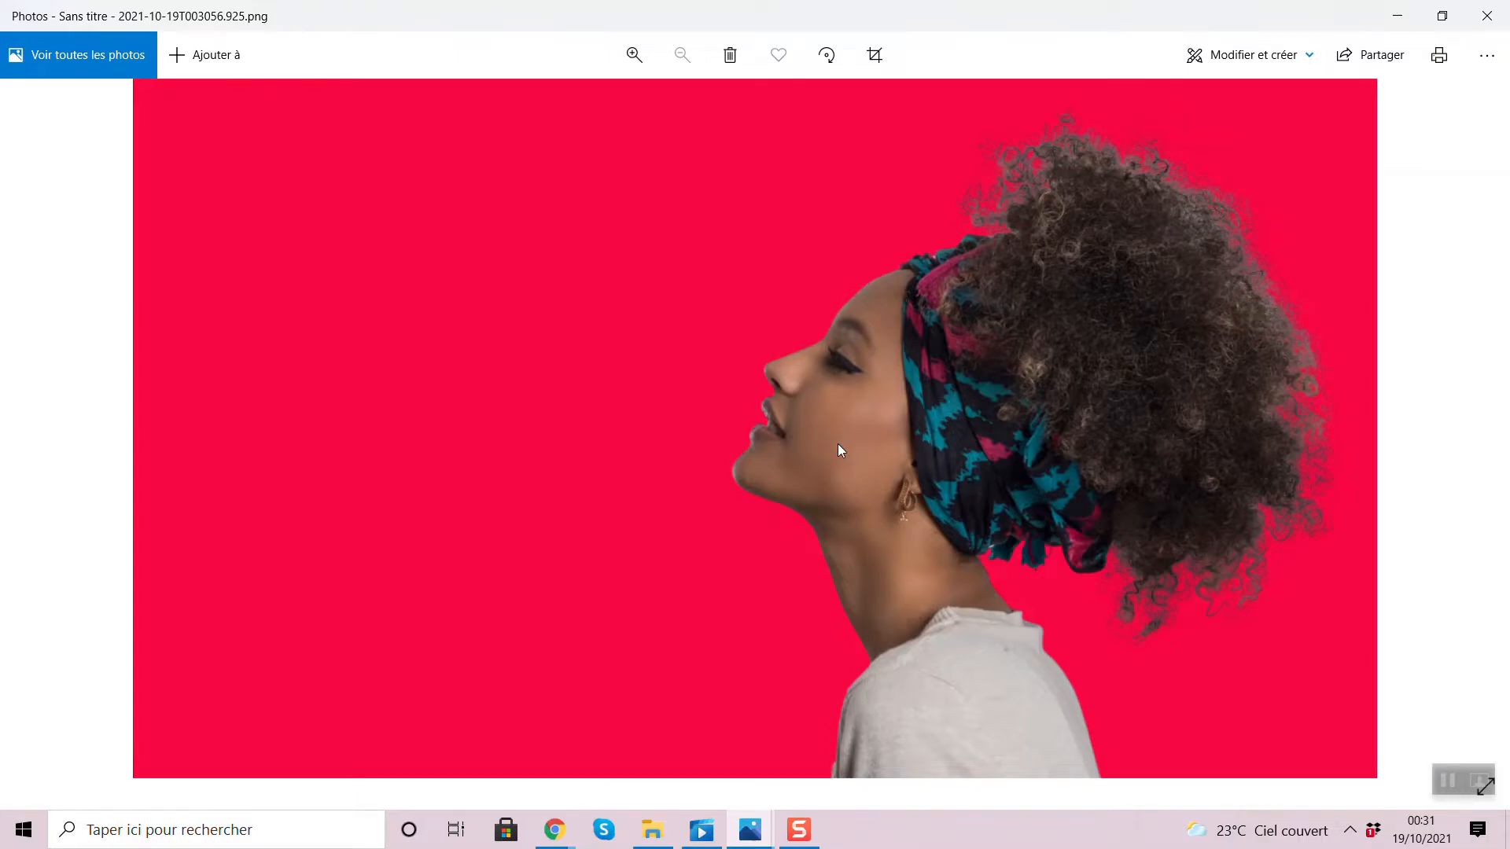
pyautogui.doubleClick(838, 443)
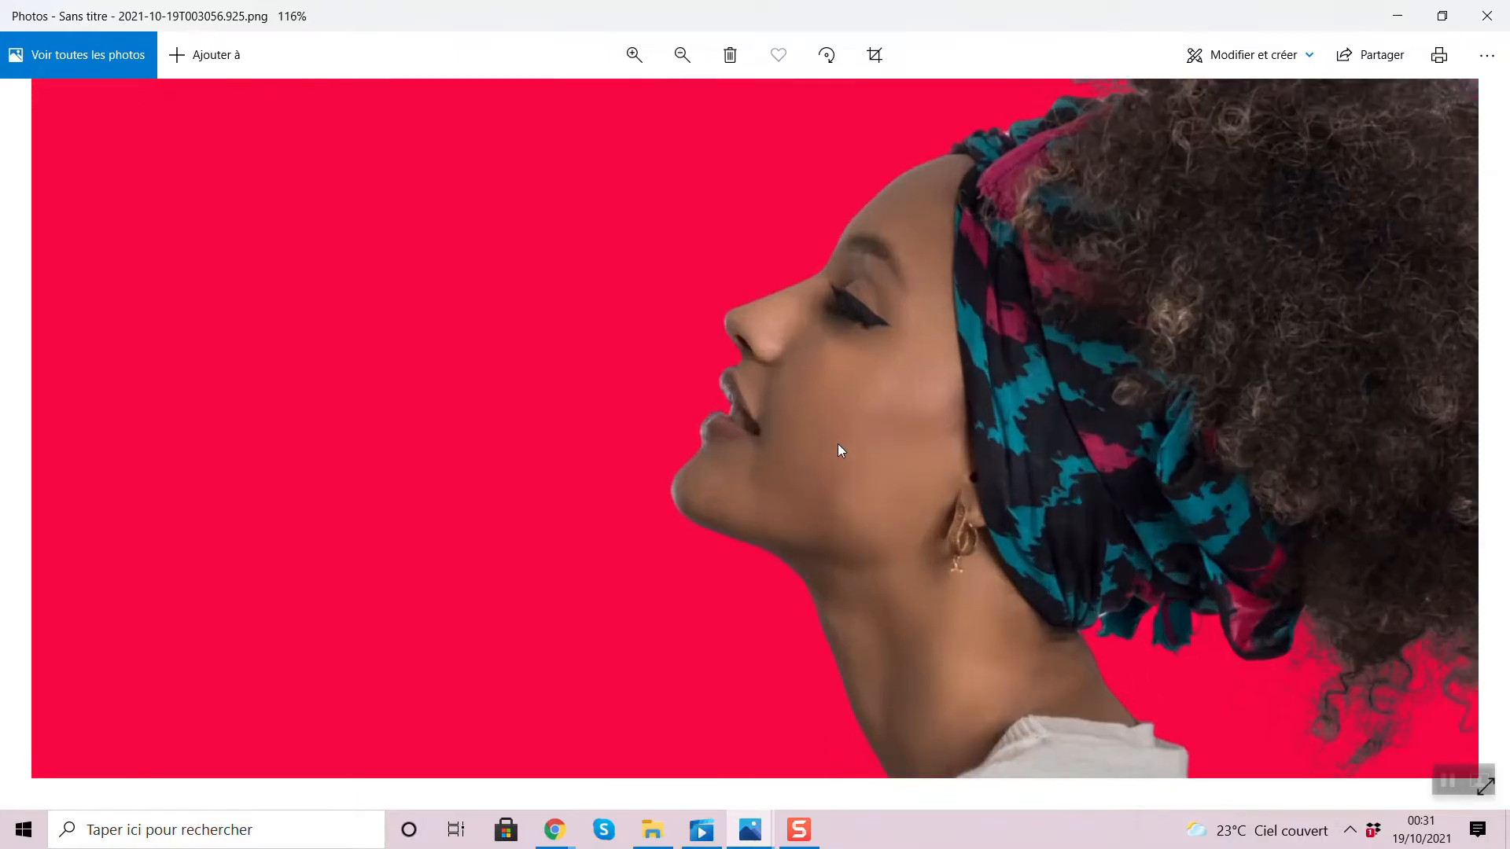
pyautogui.doubleClick(1018, 445)
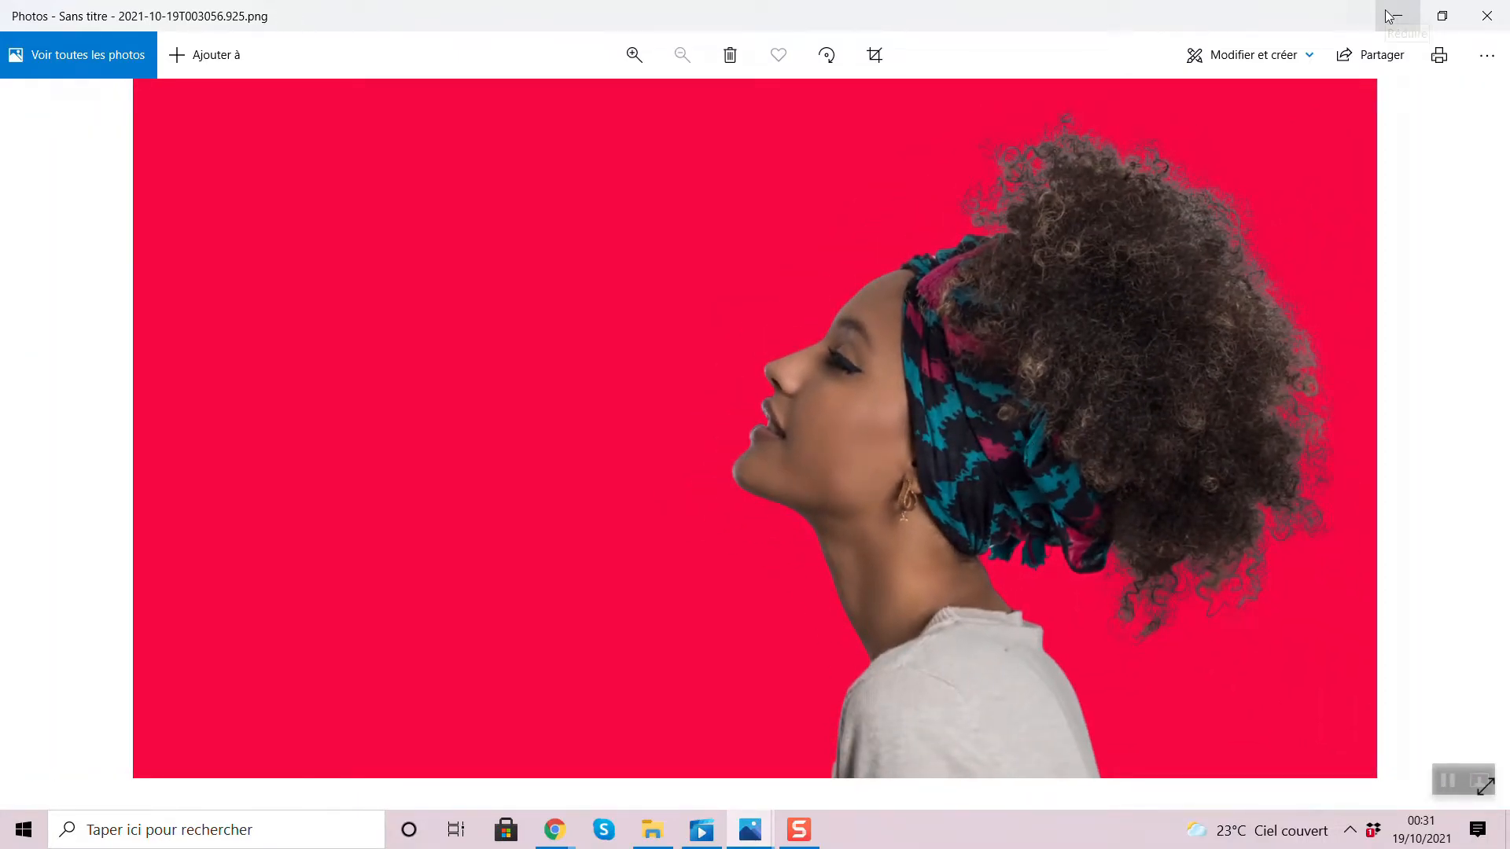
pyautogui.click(1413, 24)
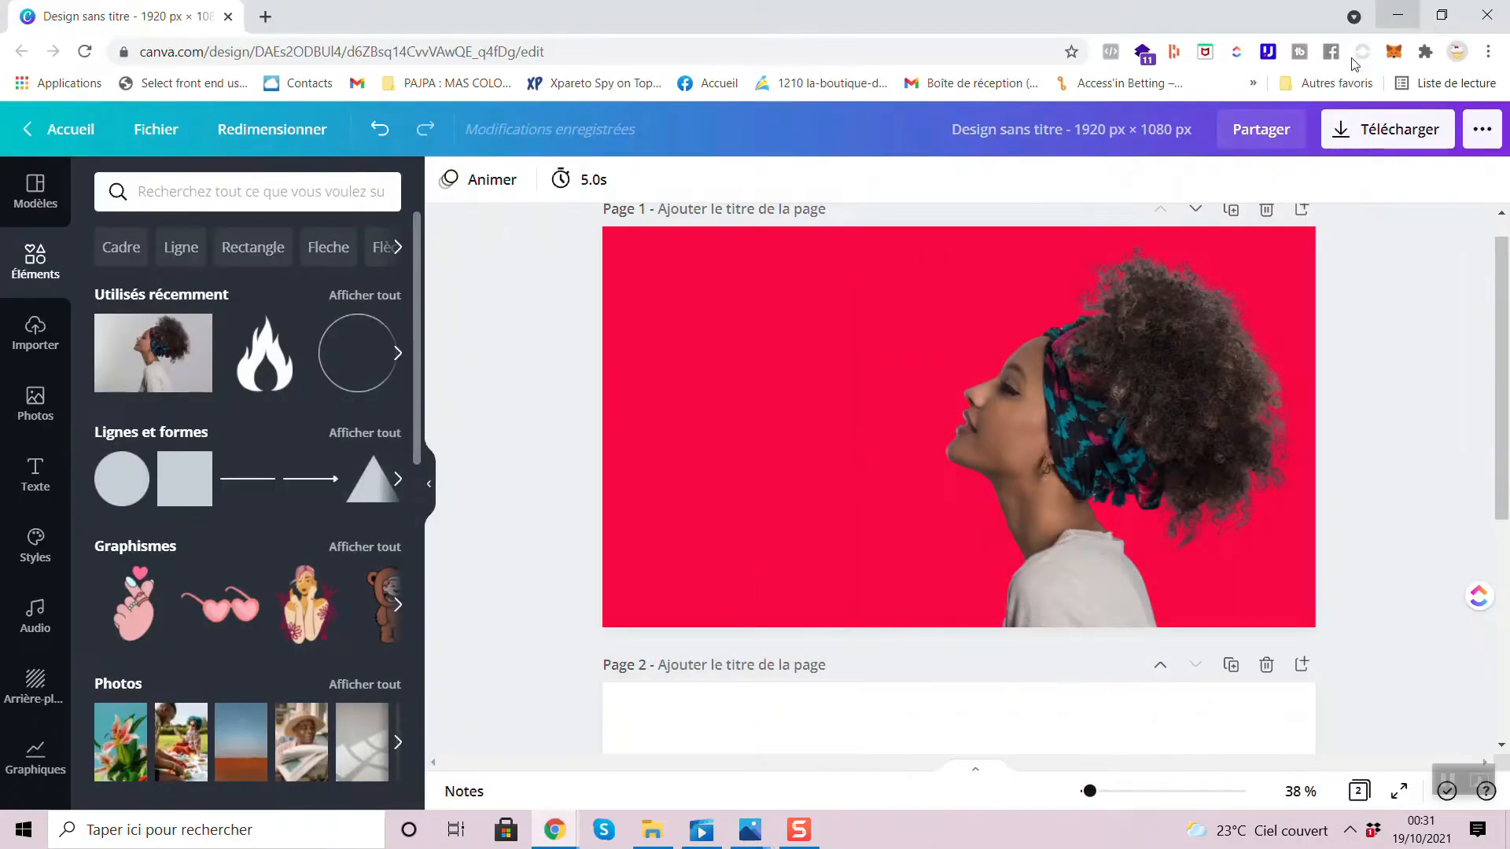
pyautogui.scroll(1, 1305, 465)
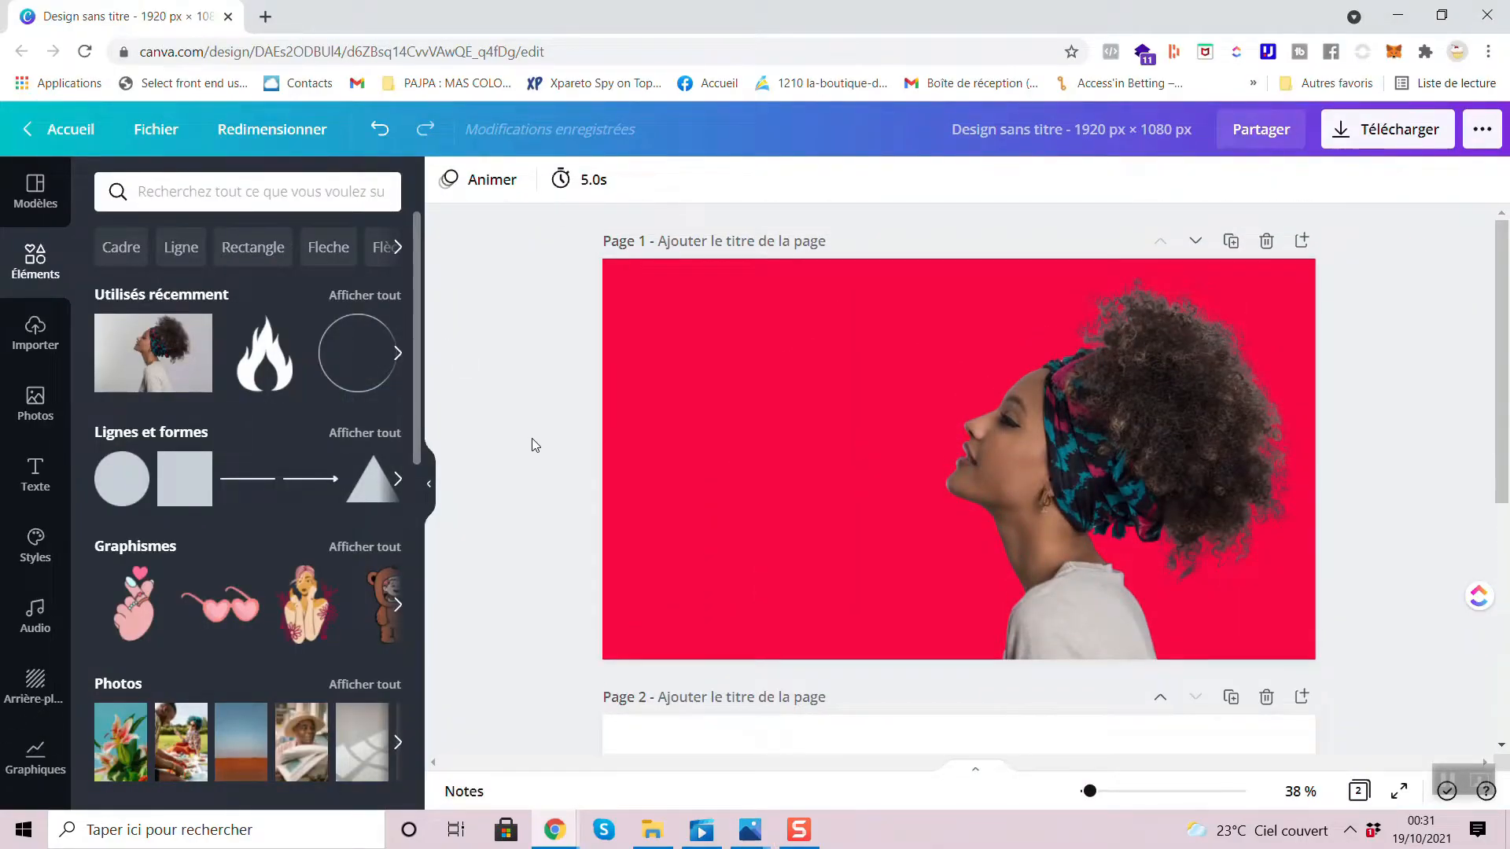
pyautogui.scroll(-4, 305, 537)
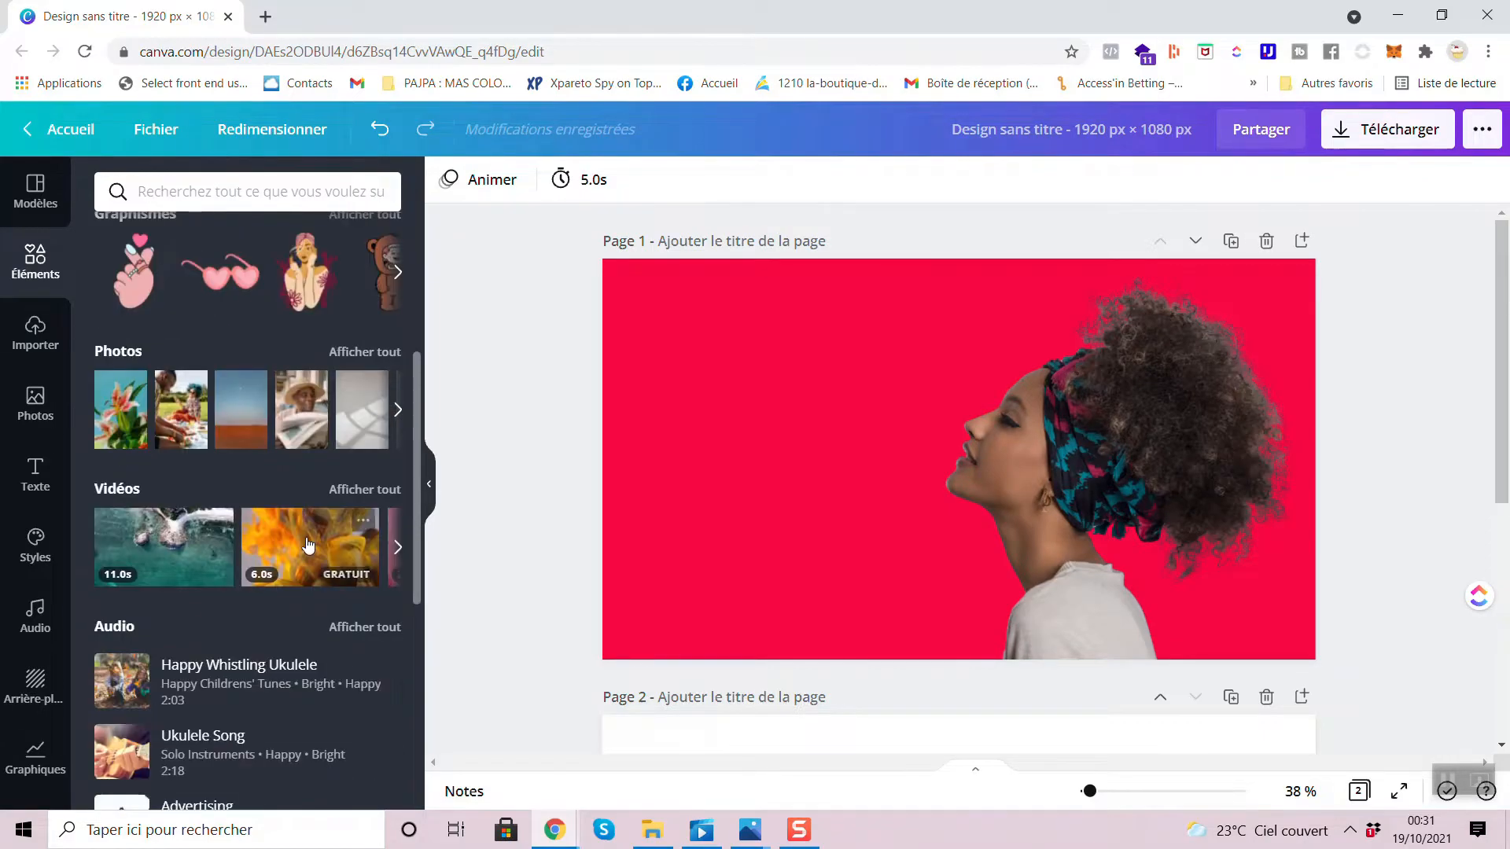
pyautogui.scroll(-2, 307, 542)
pyautogui.scroll(4, 301, 378)
pyautogui.scroll(3, 301, 373)
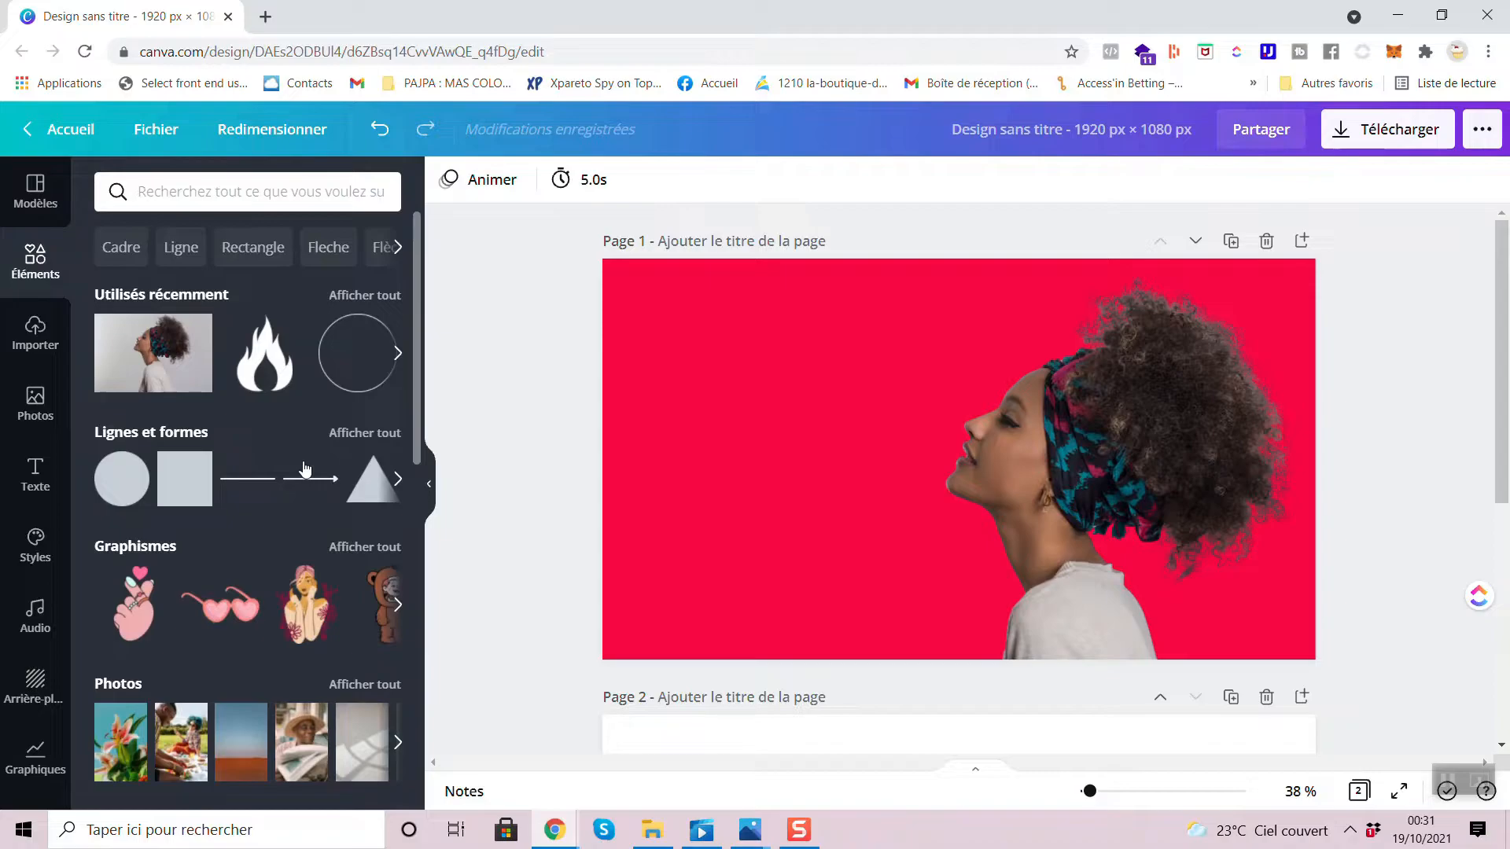
# - Reposition the cutout woman near the middle of page 1, aligning her image frame with the page's upper edge
pyautogui.moveTo(1027, 478); pyautogui.dragTo(908, 479)
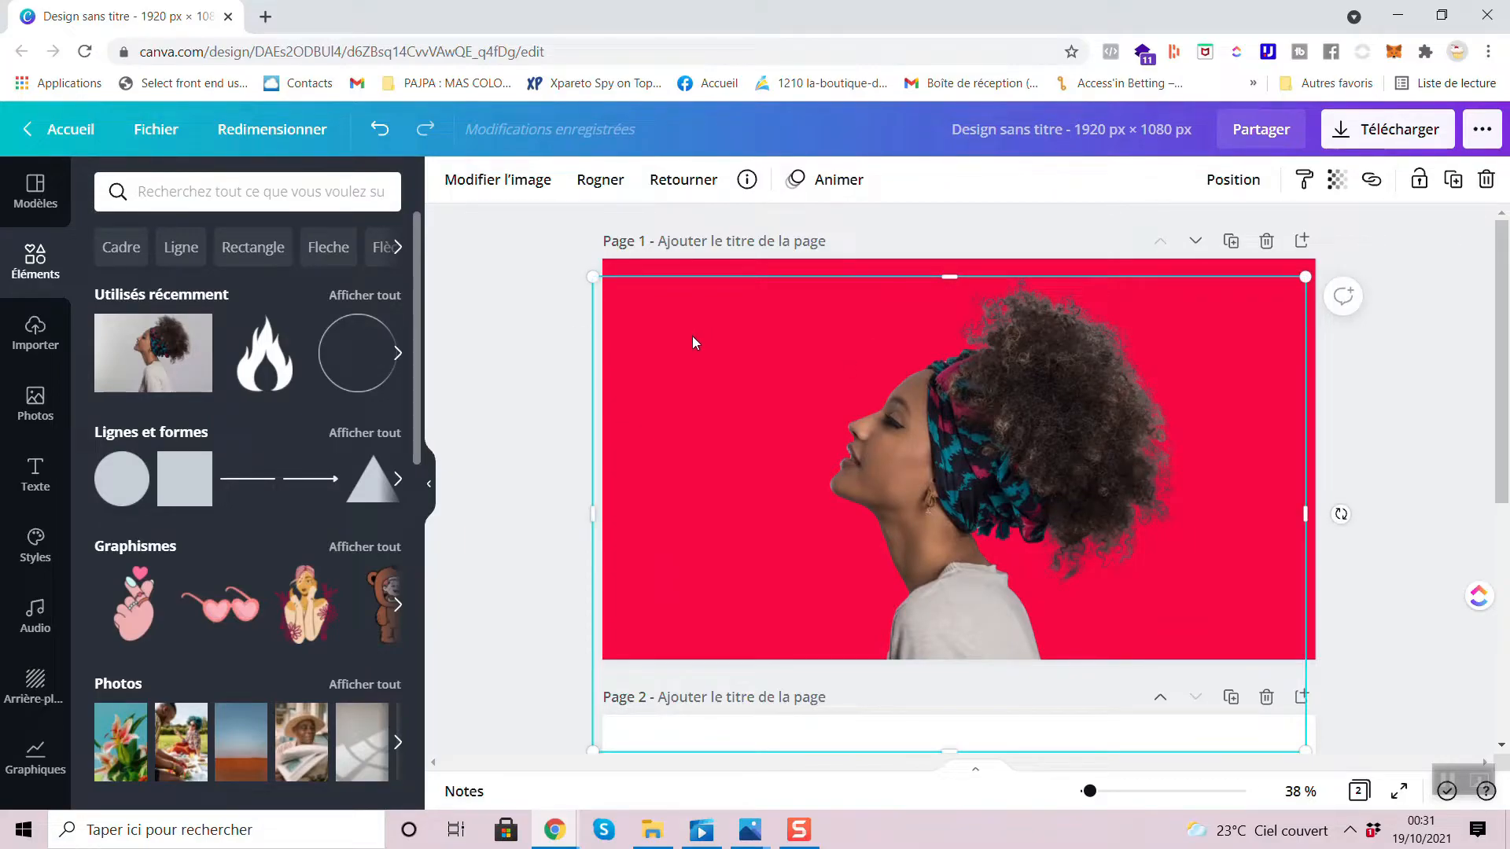
pyautogui.moveTo(1032, 422); pyautogui.dragTo(997, 423)
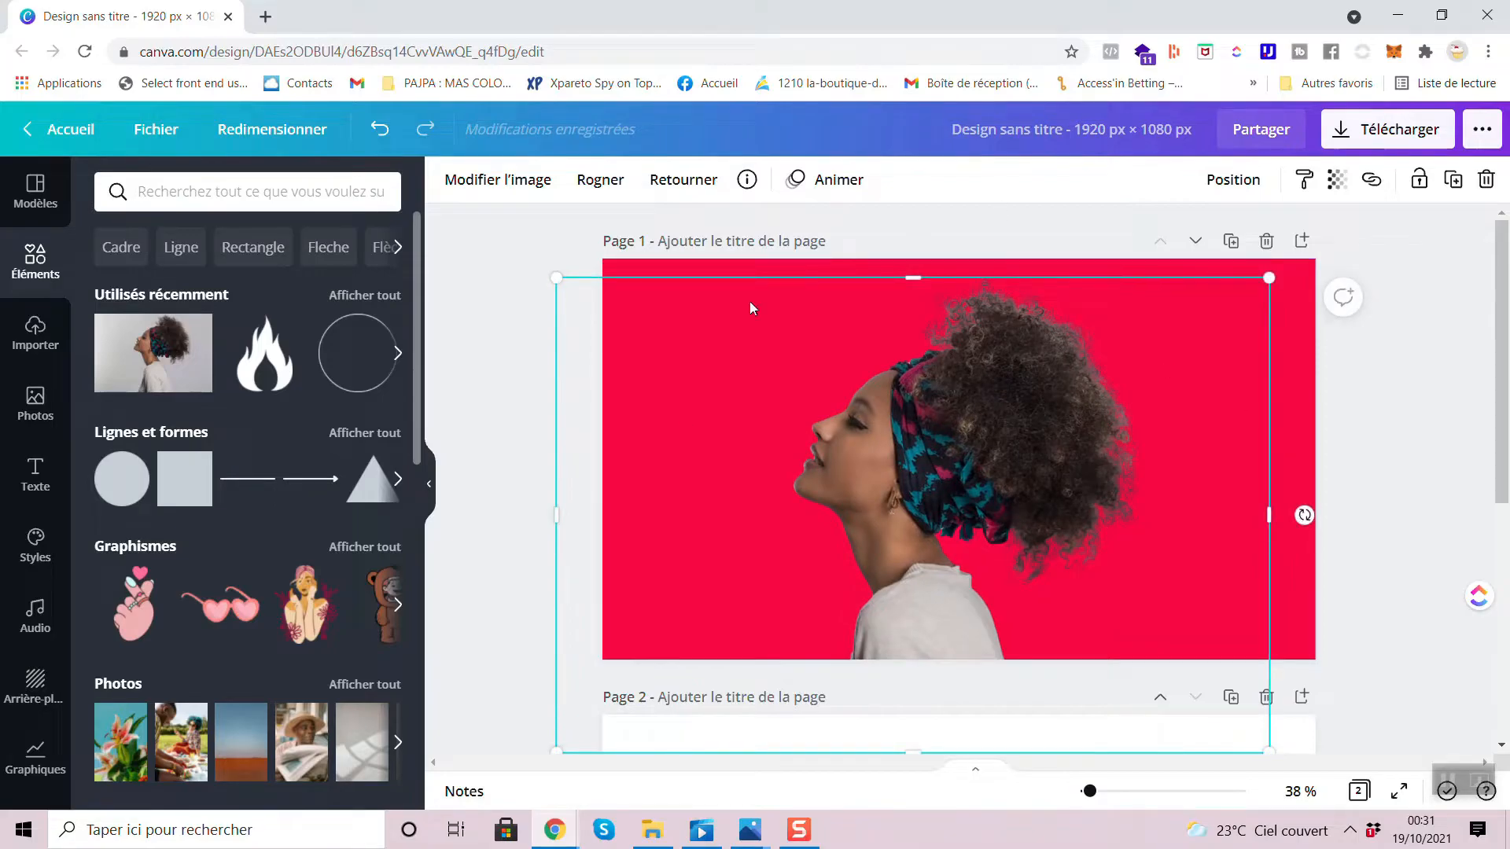
pyautogui.moveTo(890, 531); pyautogui.dragTo(952, 492)
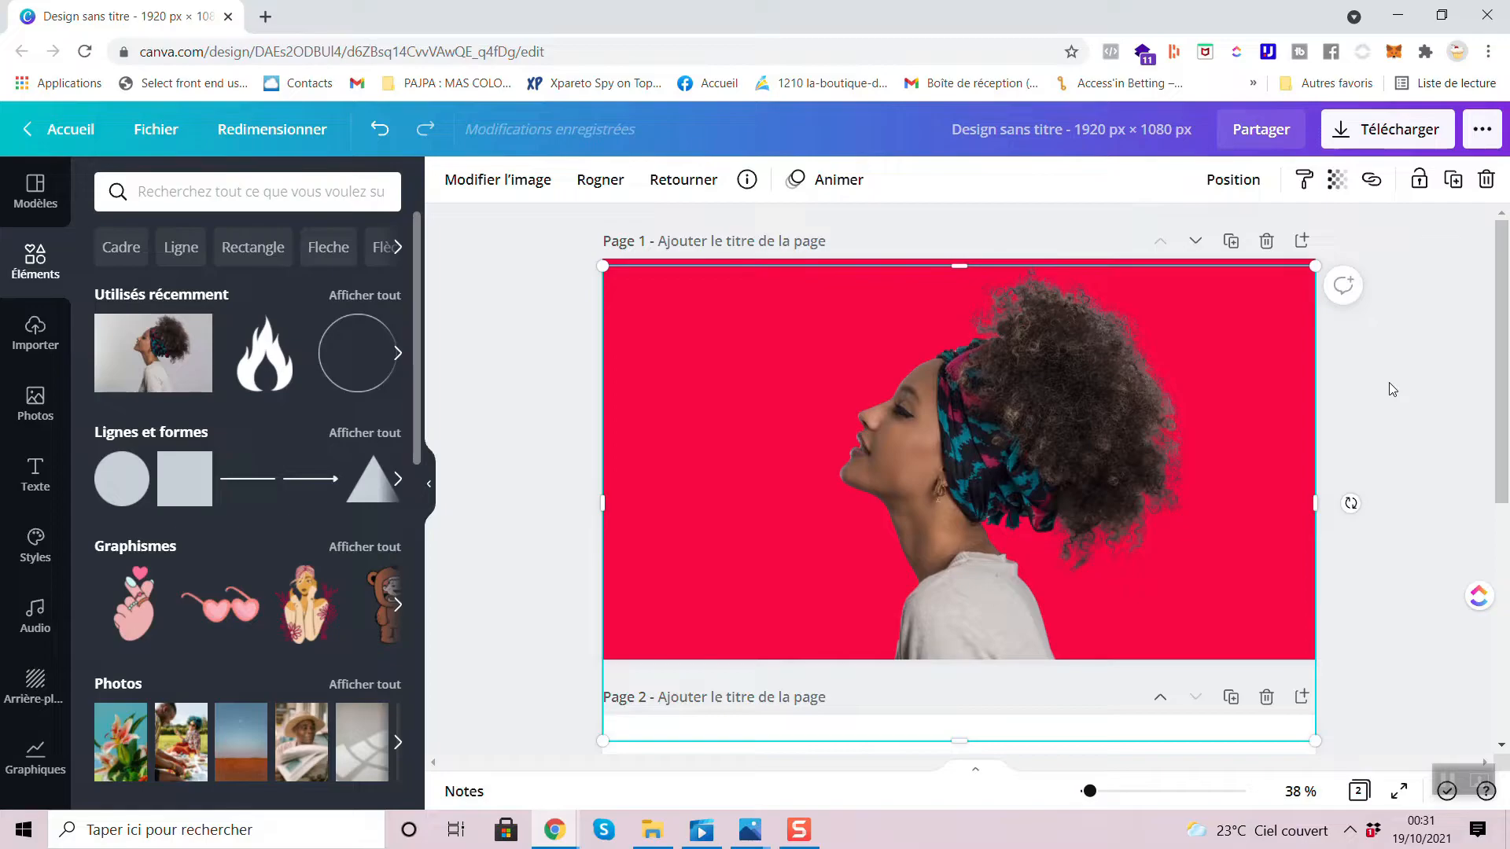
pyautogui.moveTo(1088, 374)
pyautogui.mouseDown()
pyautogui.moveTo(1064, 375)
pyautogui.moveTo(1115, 386)
pyautogui.moveTo(1074, 364)
pyautogui.mouseUp()
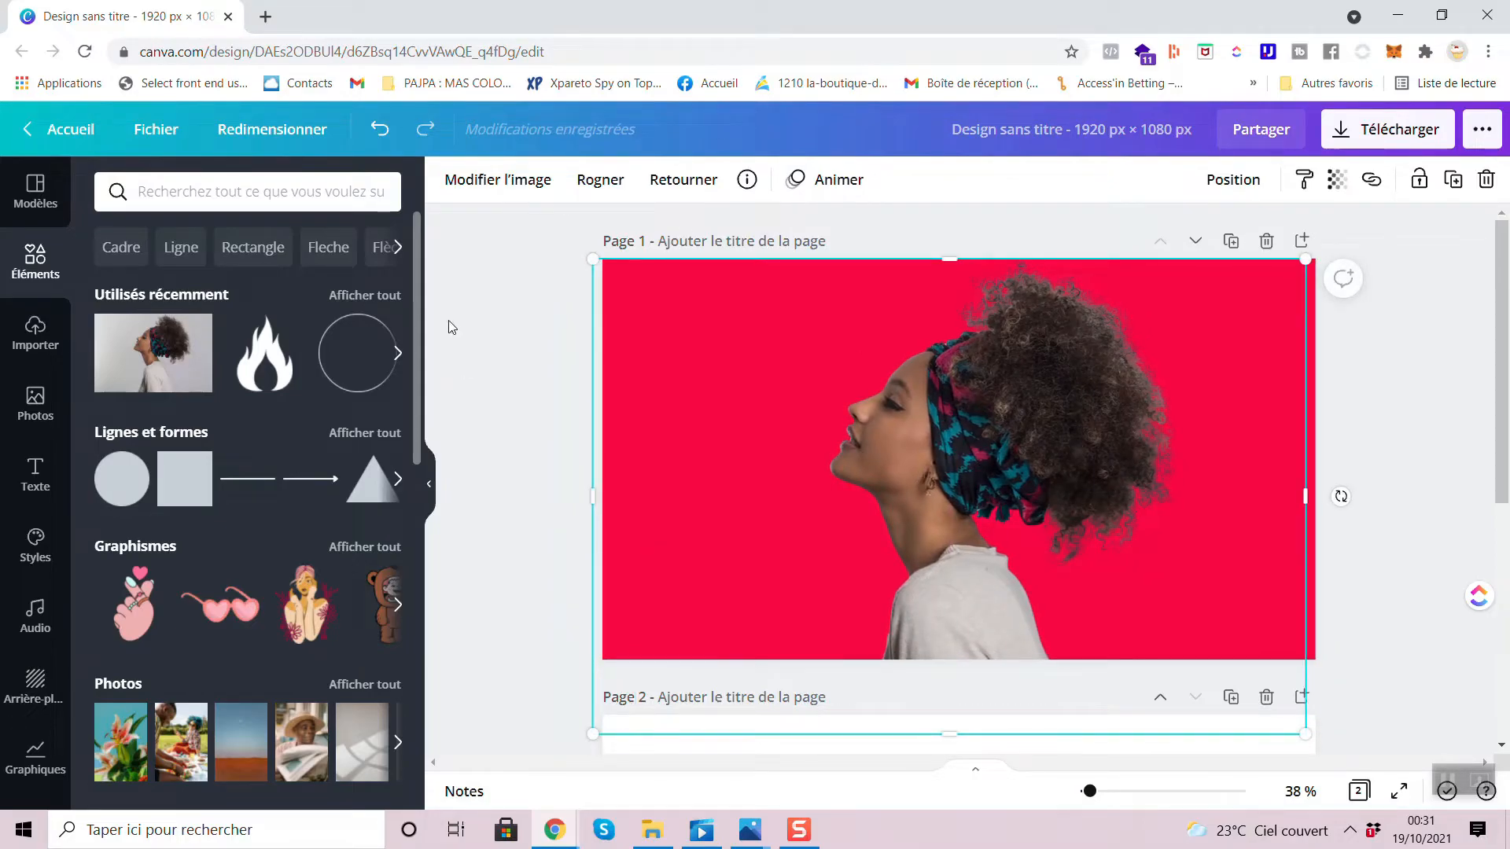
# - Deselect the cutout woman and browse the element categories from the recently used items down to the frames and grids
pyautogui.click(564, 373)
pyautogui.scroll(-2, 236, 540)
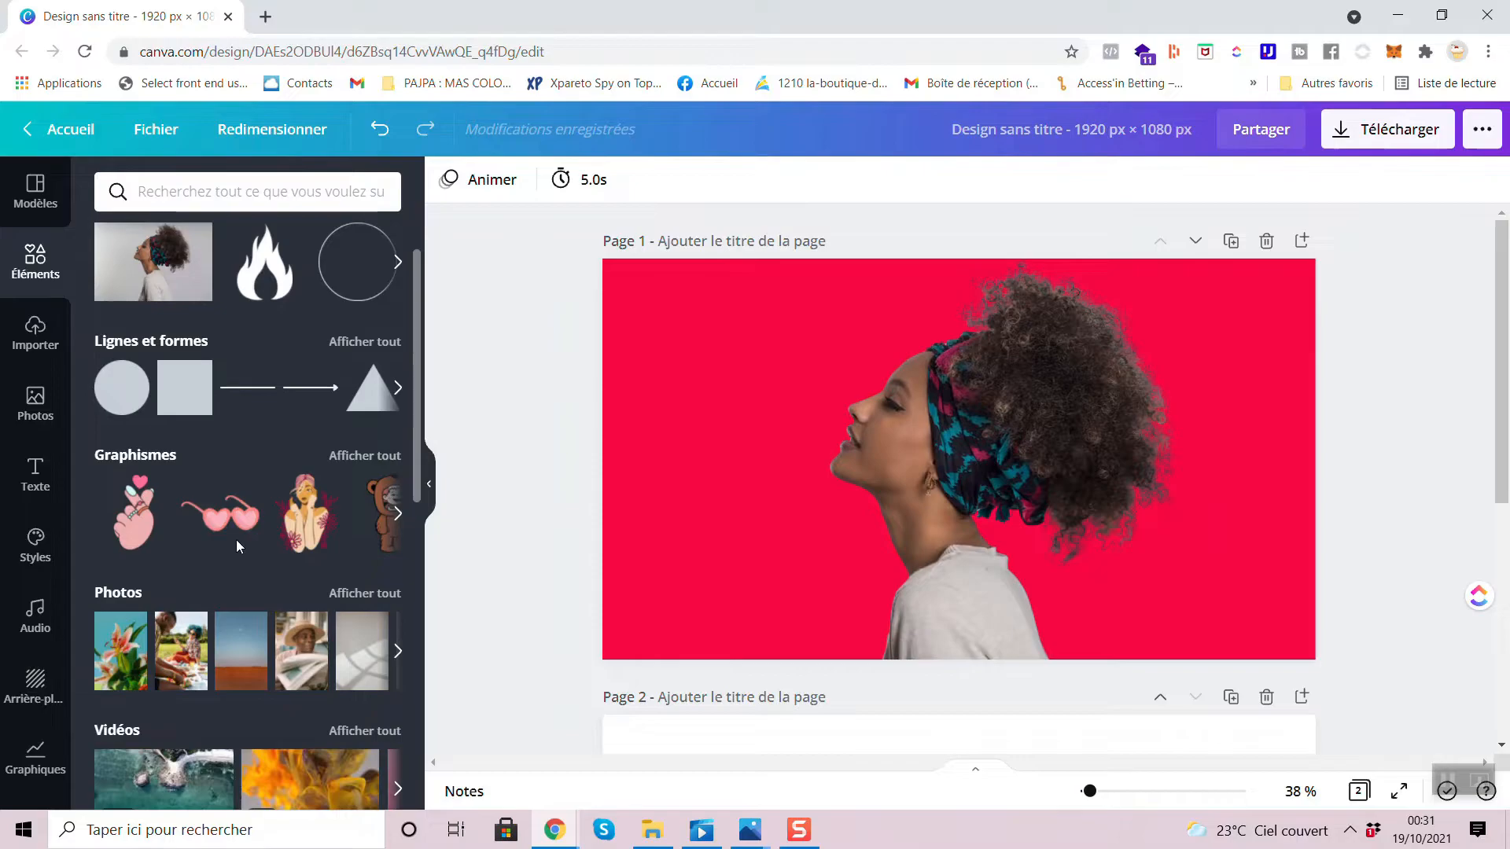
pyautogui.scroll(-1, 131, 619)
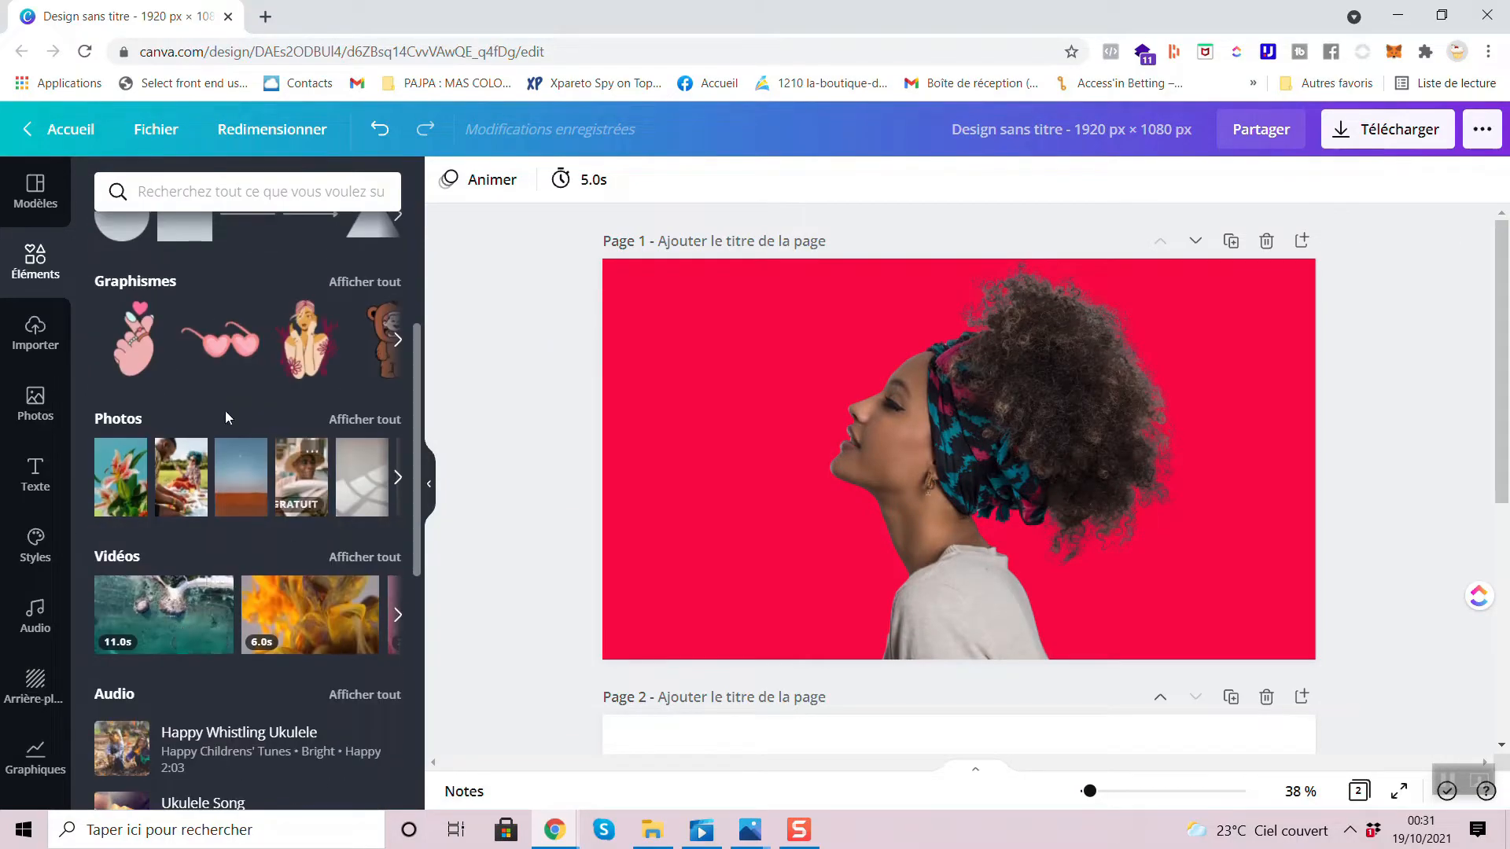
pyautogui.scroll(-6, 306, 465)
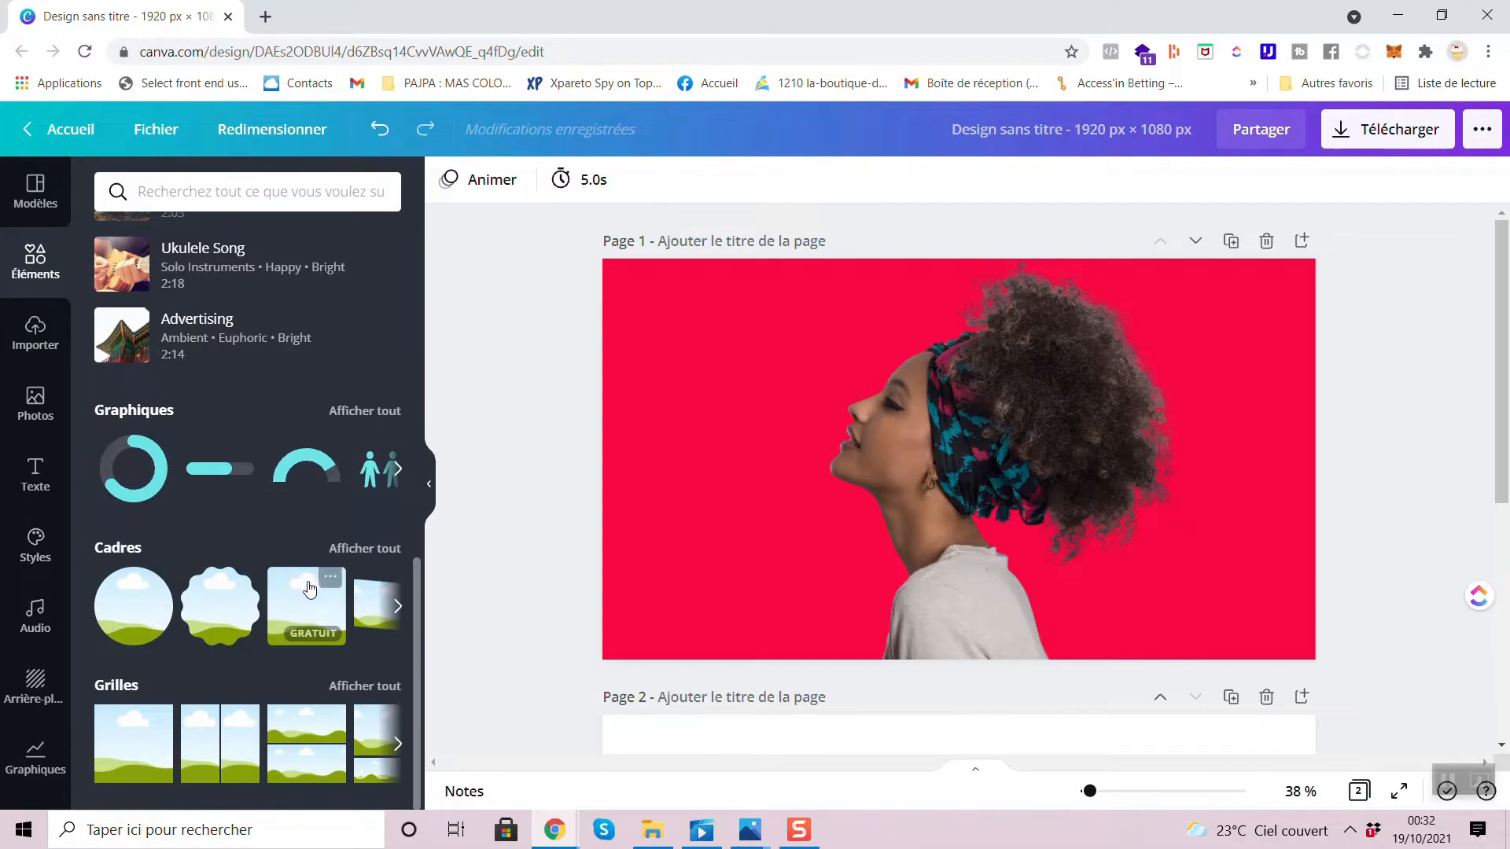
pyautogui.scroll(9, 309, 588)
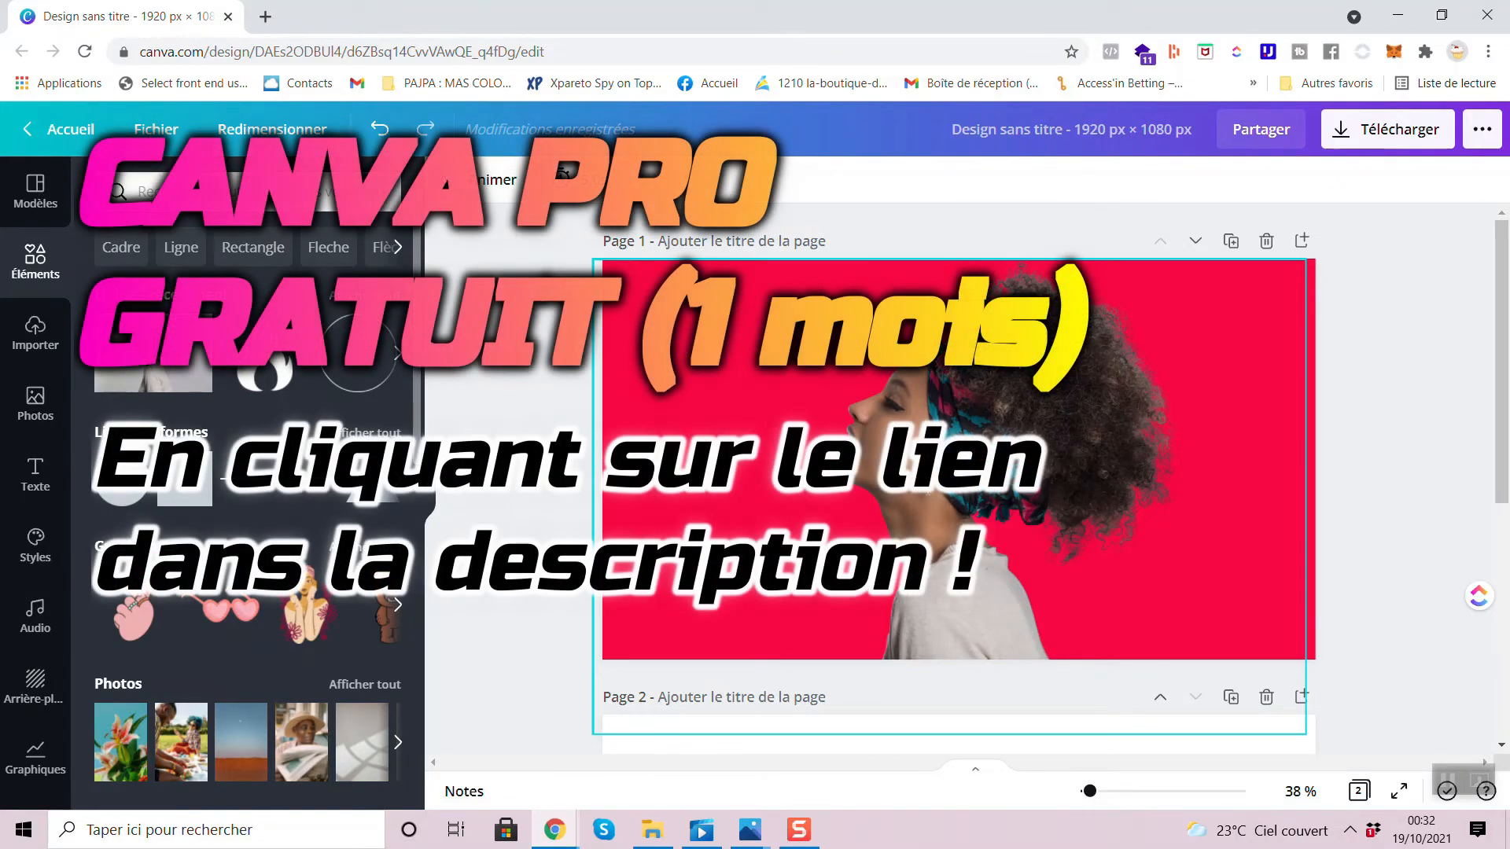
# - Move the cutout woman slightly lower on page 1, centring her image frame horizontally, and deselect her
pyautogui.moveTo(984, 382); pyautogui.dragTo(982, 407)
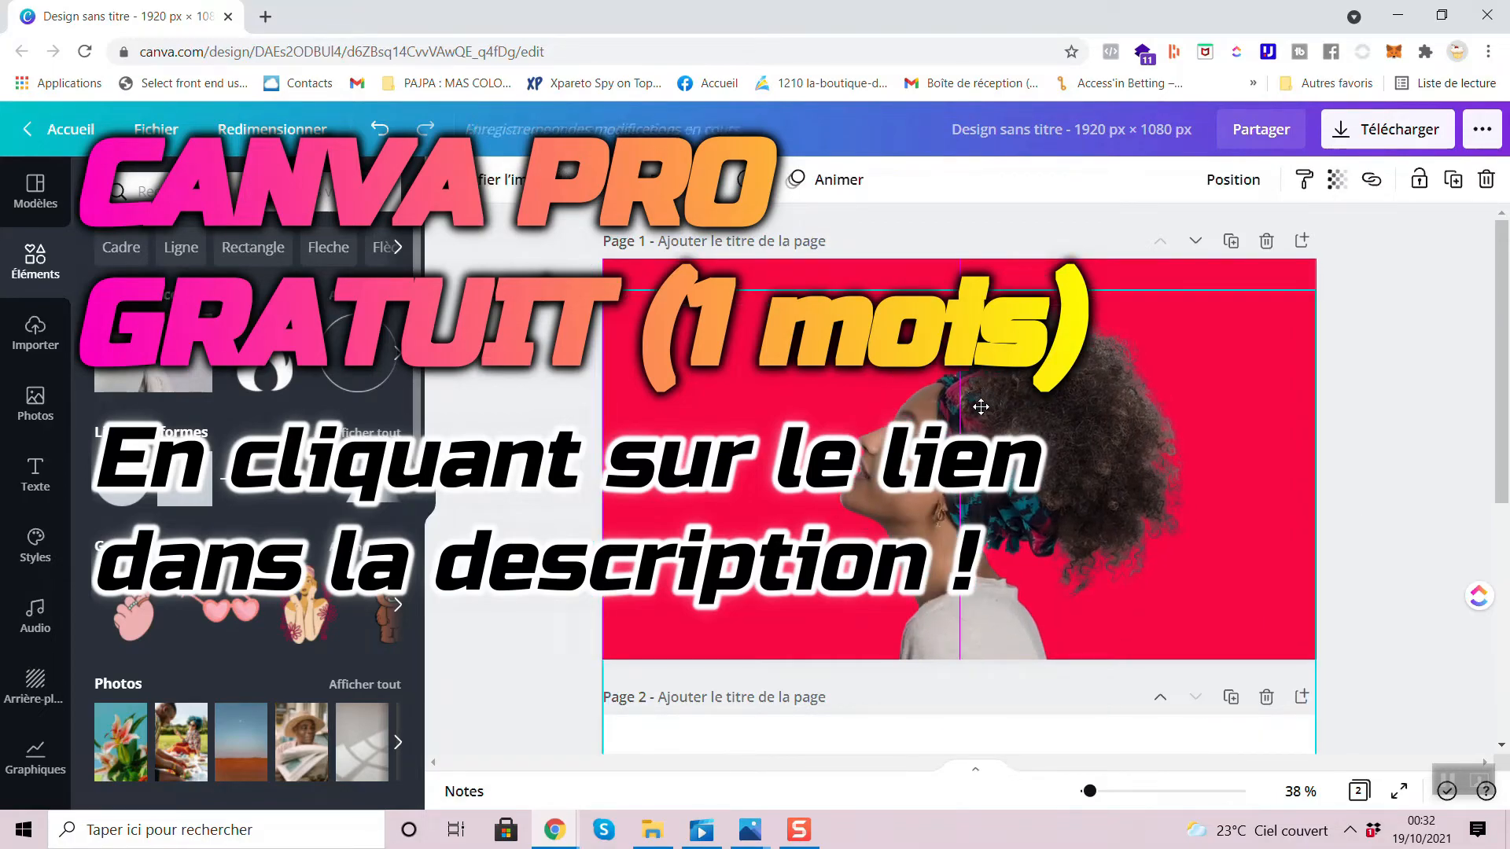
pyautogui.click(536, 353)
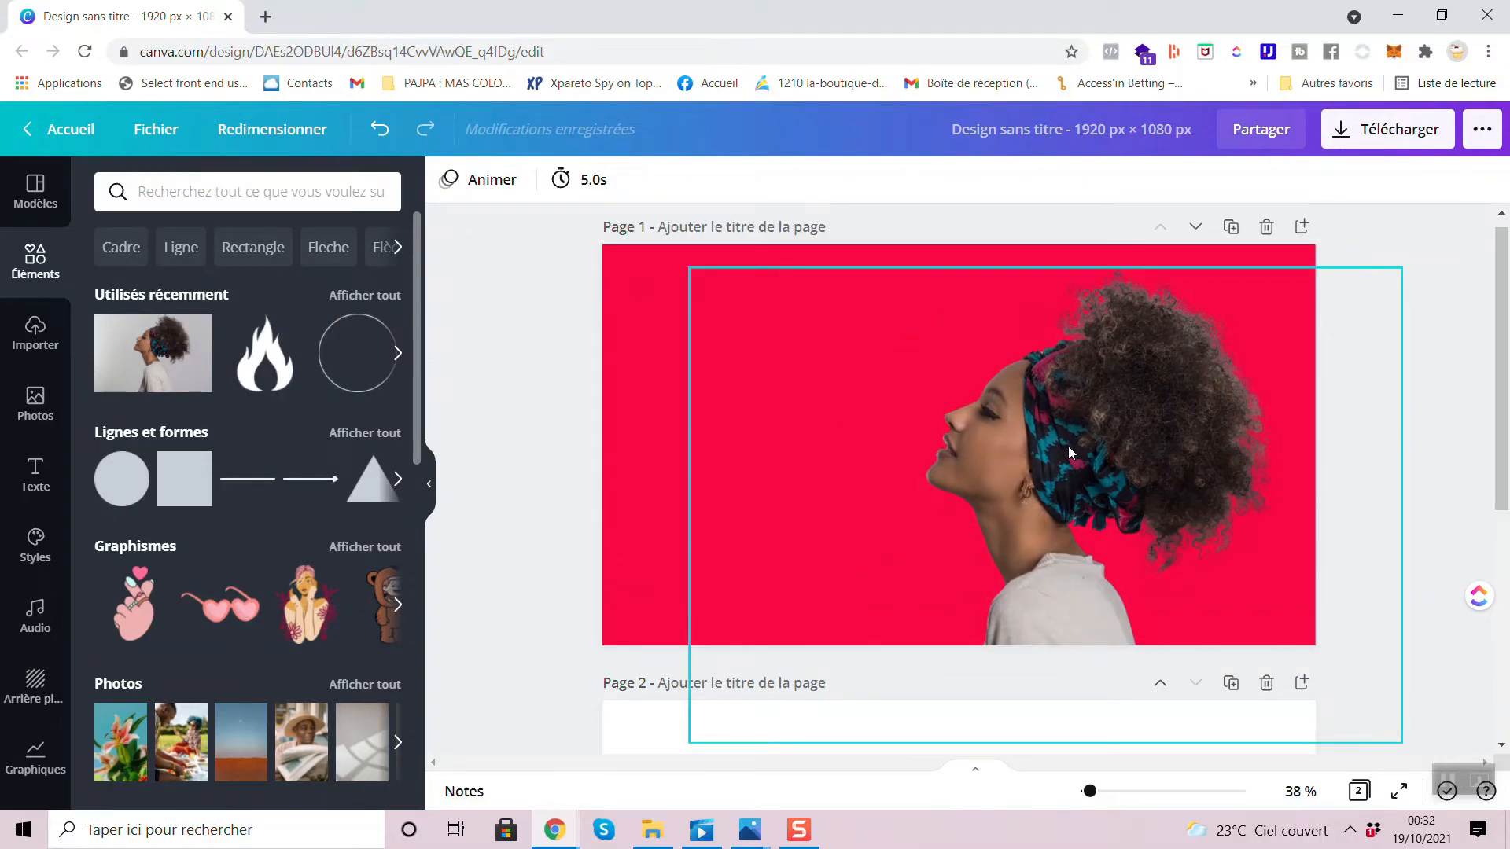
pyautogui.scroll(-1, 972, 485)
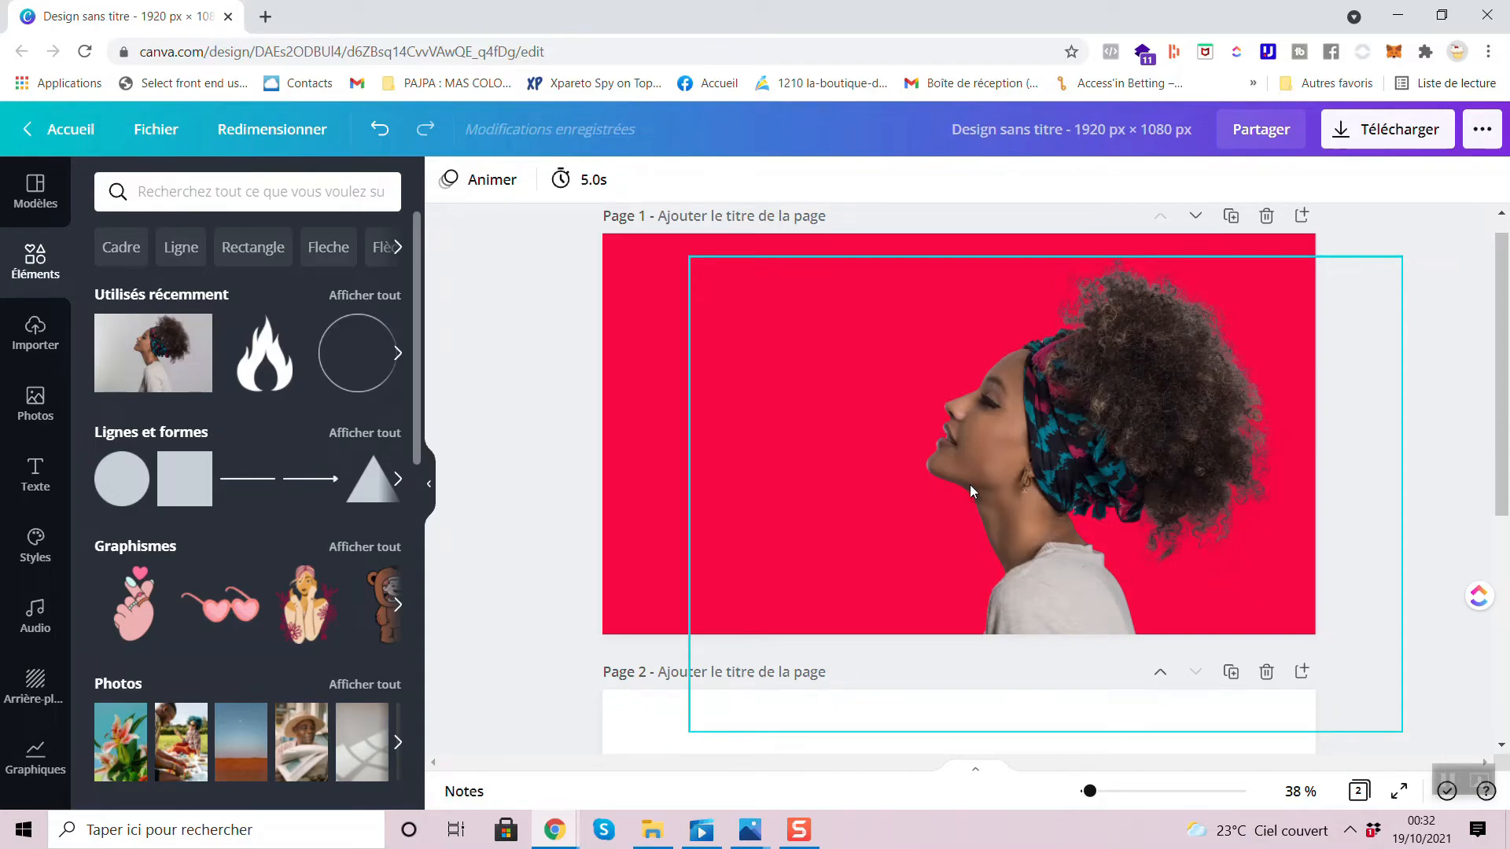
pyautogui.scroll(-1, 970, 484)
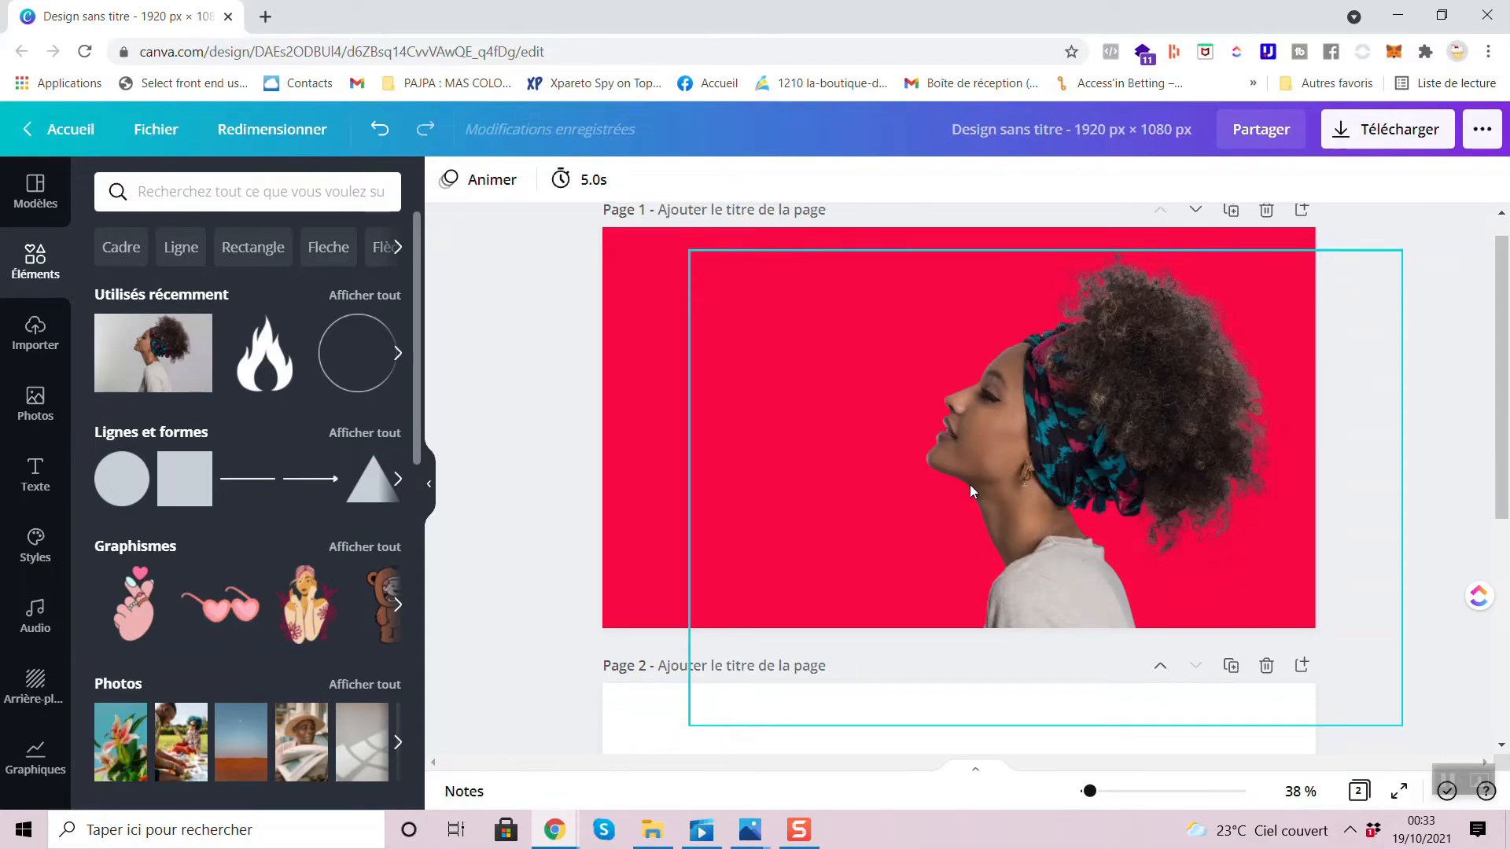
pyautogui.scroll(-1, 969, 484)
pyautogui.scroll(-3, 970, 484)
pyautogui.scroll(5, 969, 484)
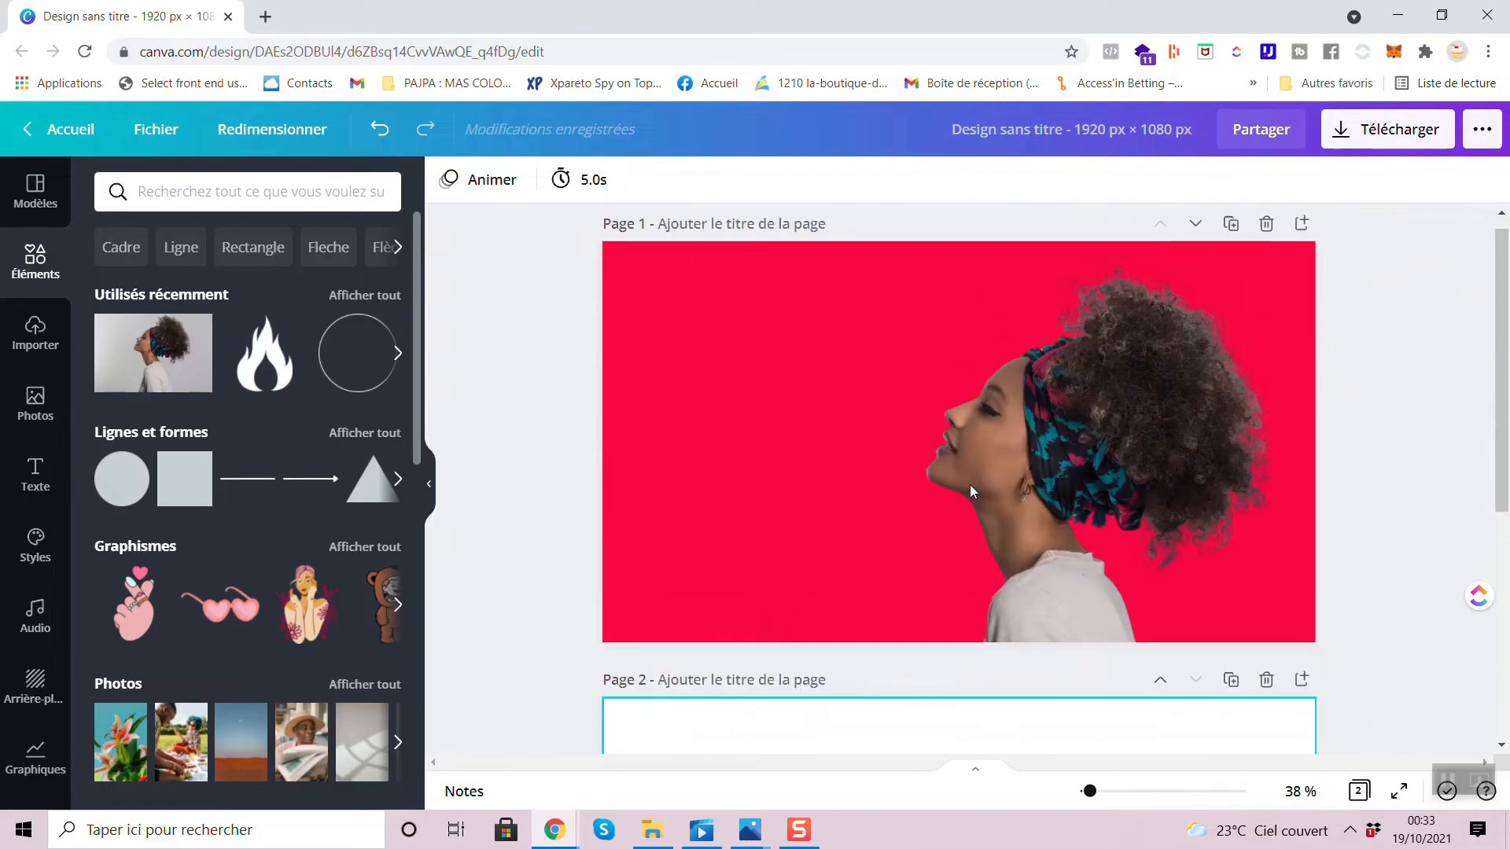
pyautogui.scroll(5, 984, 462)
pyautogui.scroll(-5, 984, 462)
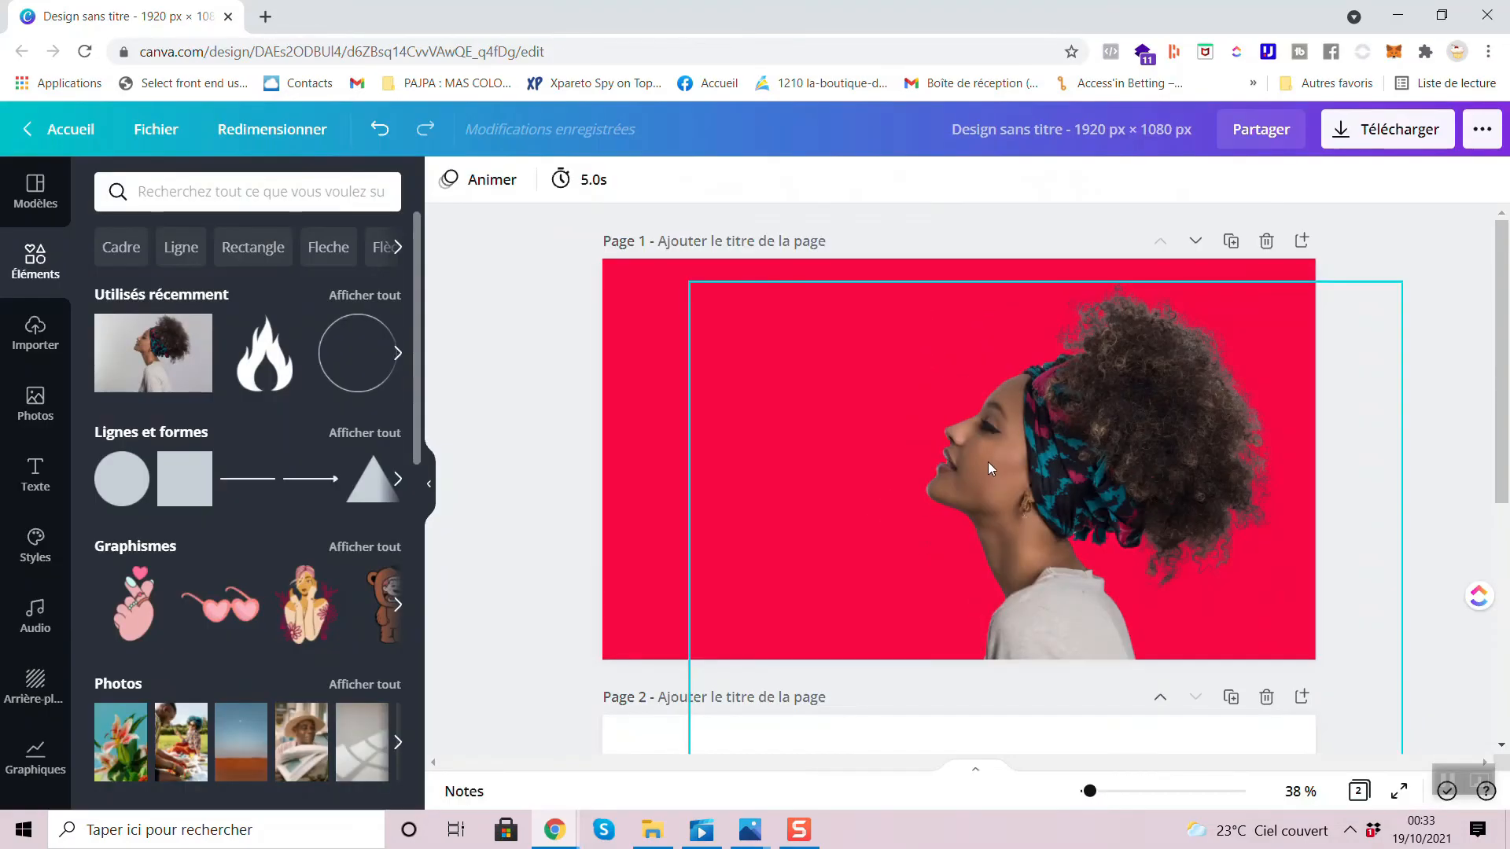
# - Move the cutout woman back toward the middle of page 1, aligning her image frame with the page's side edges and slightly above its upper edge
pyautogui.click(988, 461)
pyautogui.moveTo(1074, 426); pyautogui.dragTo(940, 417)
pyautogui.moveTo(890, 464); pyautogui.dragTo(936, 447)
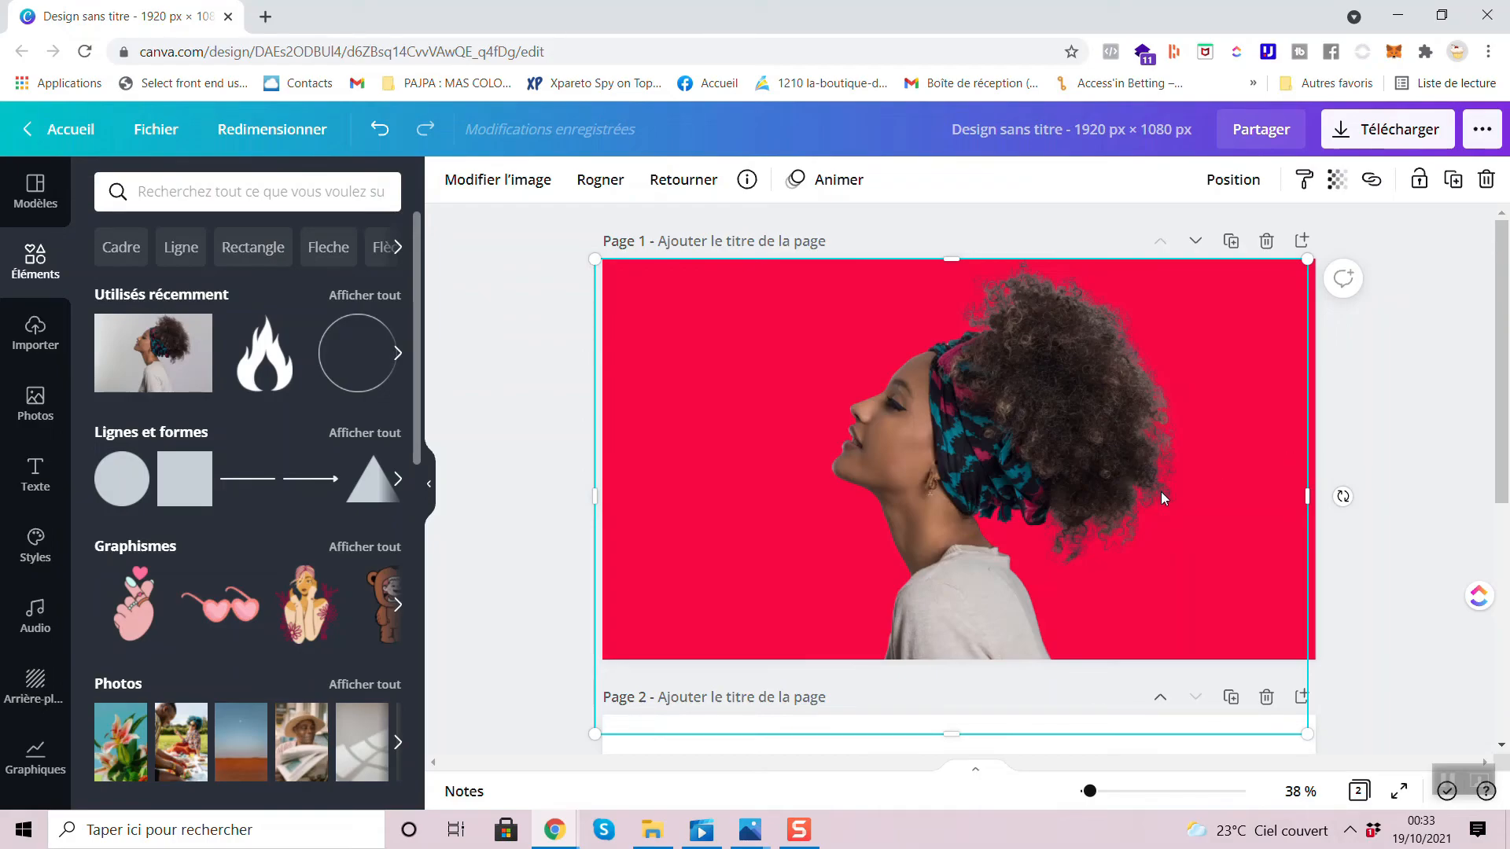
pyautogui.moveTo(1064, 518)
pyautogui.mouseDown()
pyautogui.moveTo(1092, 472)
pyautogui.moveTo(1034, 543)
pyautogui.moveTo(1063, 546)
pyautogui.moveTo(1051, 522)
pyautogui.moveTo(1101, 502)
pyautogui.moveTo(1073, 511)
pyautogui.mouseUp()
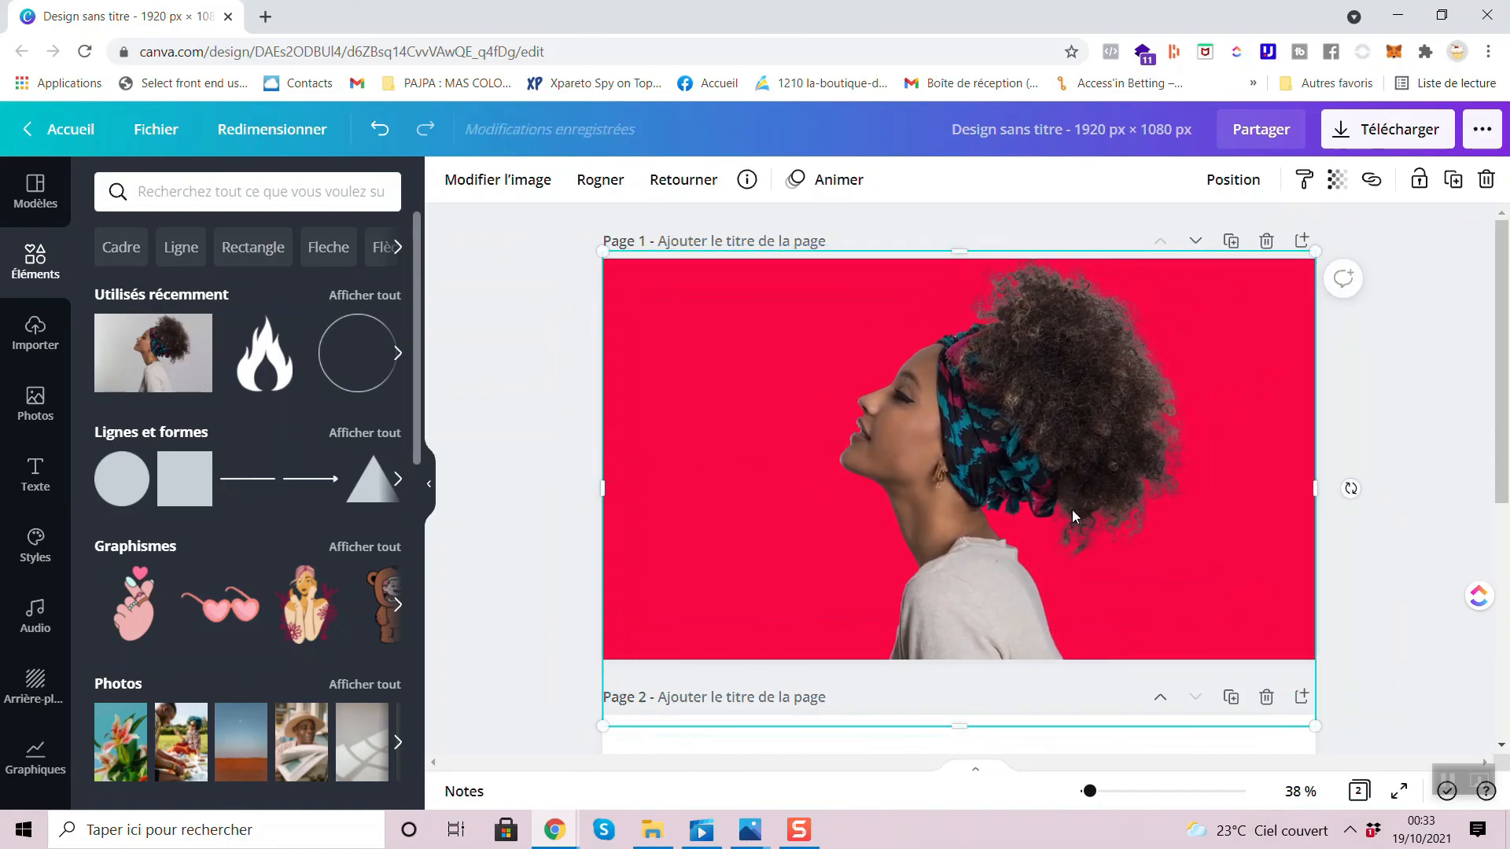